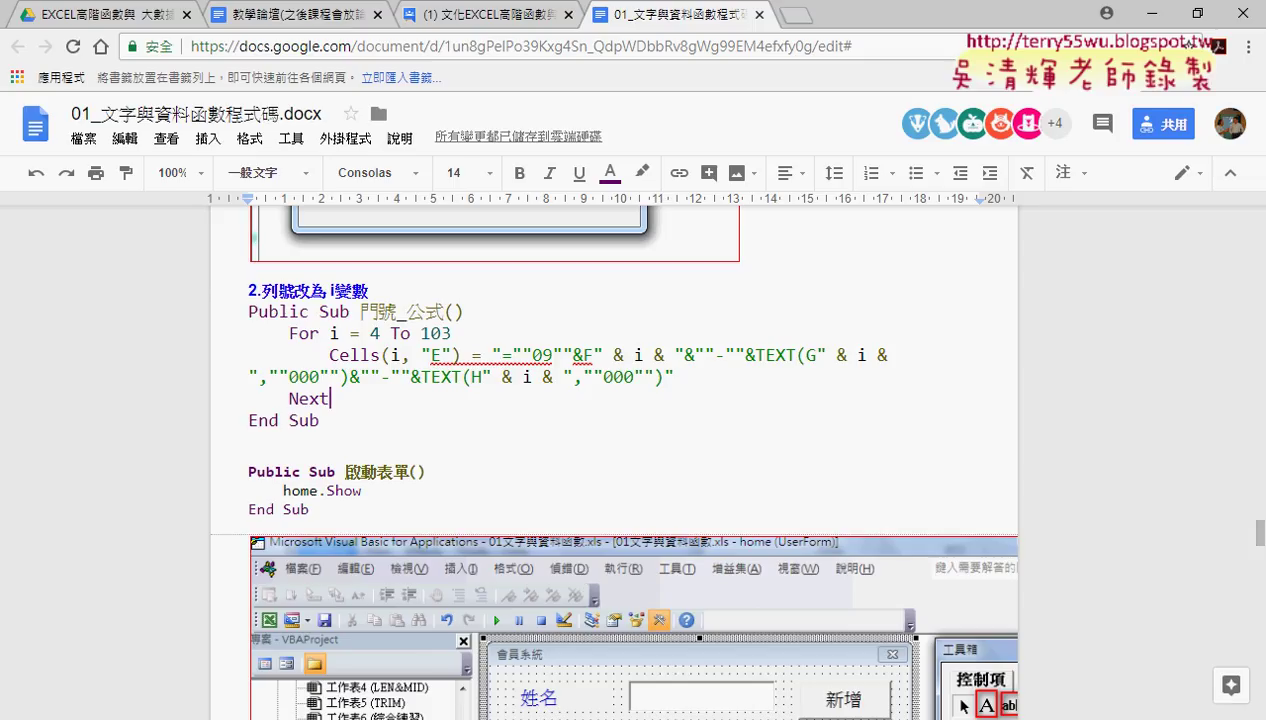
# Strip the formula text from the 門號_公式 Cells(i, "E") line, leaving the caret between empty quotes.
pyautogui.click(592, 645)
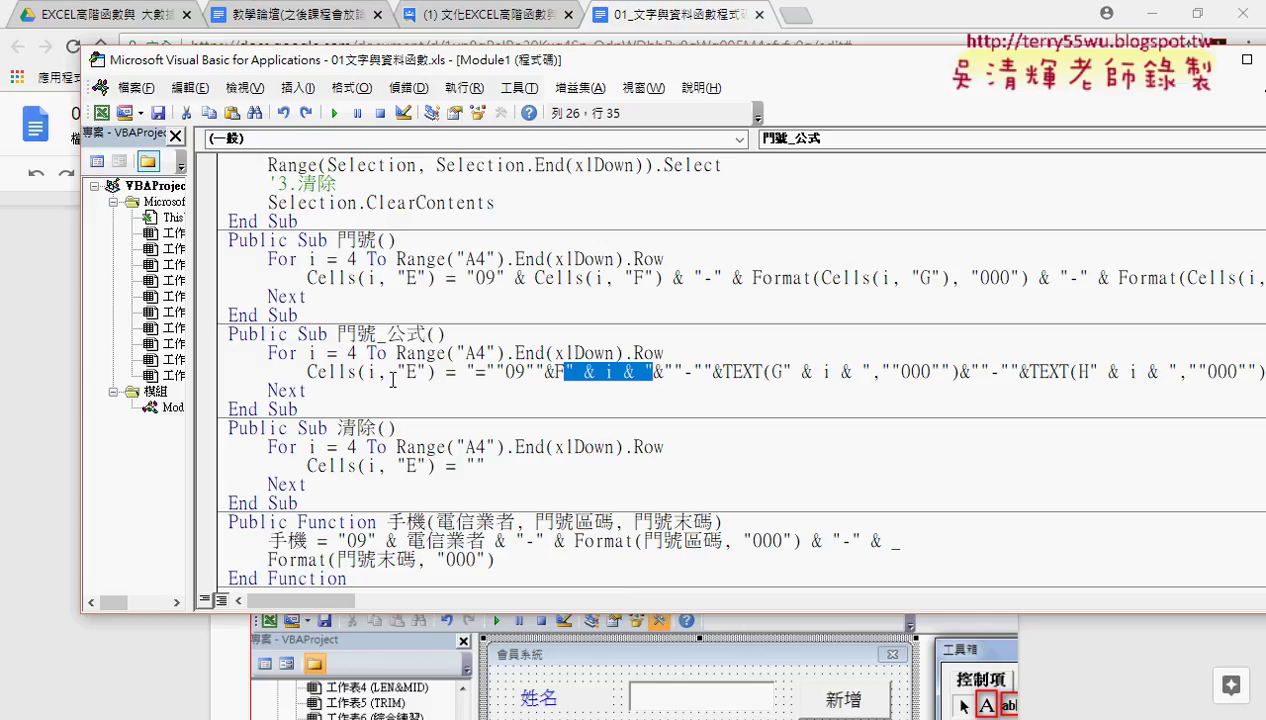
pyautogui.click(478, 371)
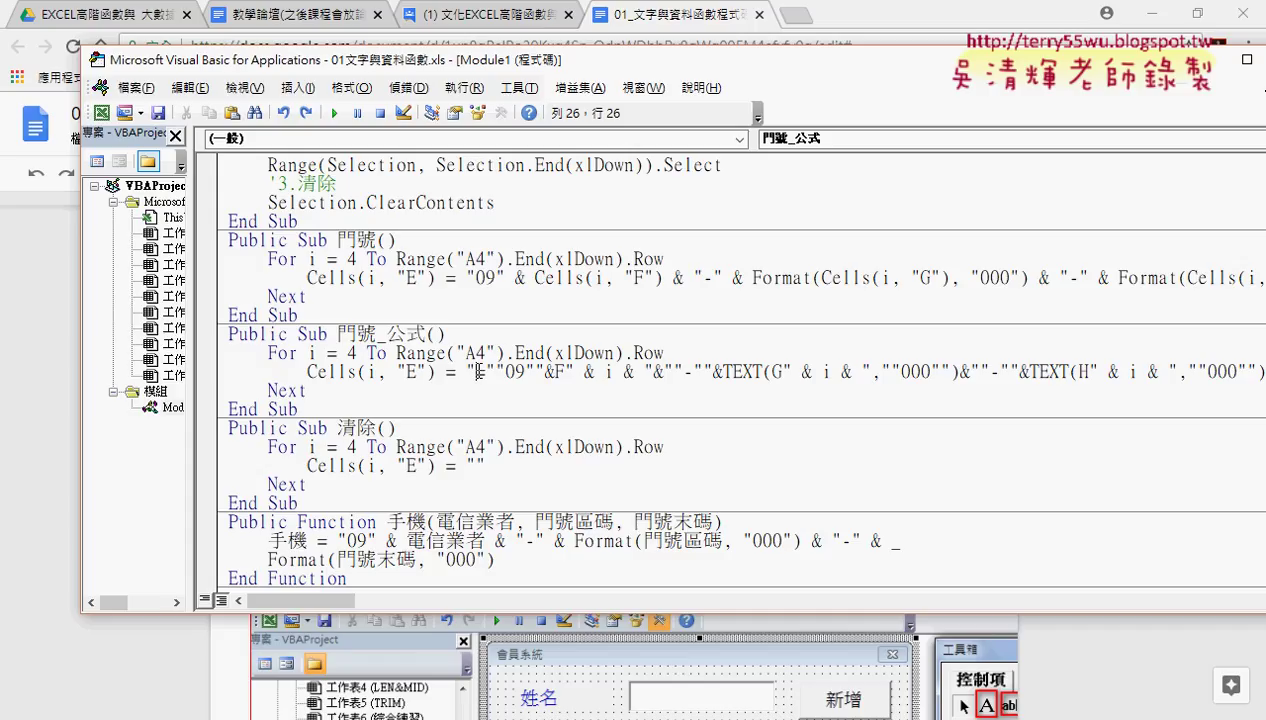
pyautogui.click(365, 275)
pyautogui.click(476, 372)
pyautogui.hotkey('shift', 'End')
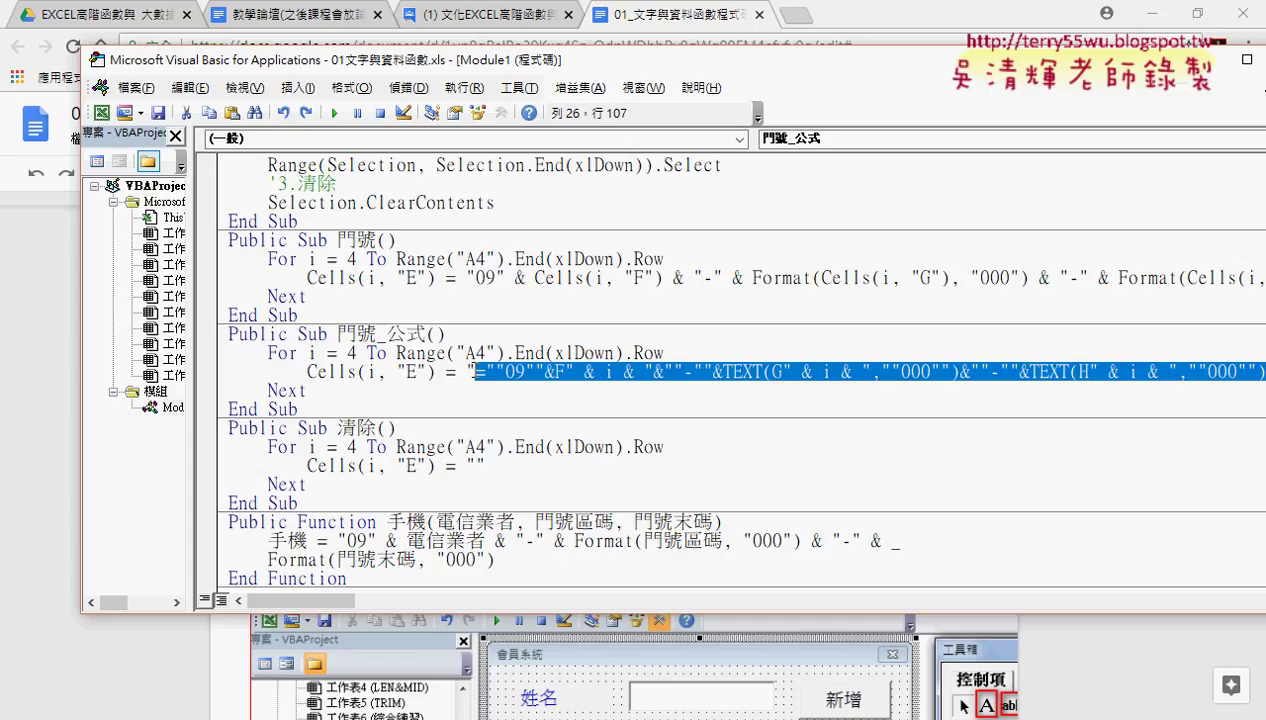
pyautogui.press('Delete')
pyautogui.write('"E") = ""')
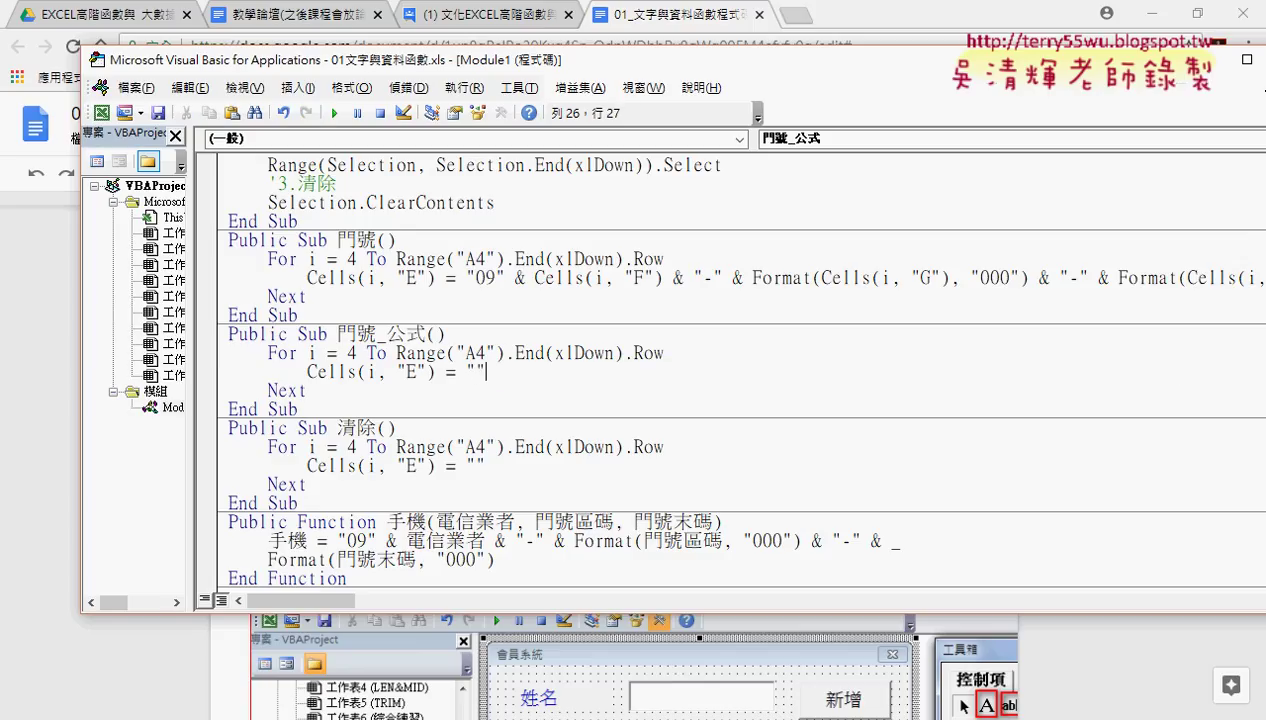
pyautogui.press('Left')
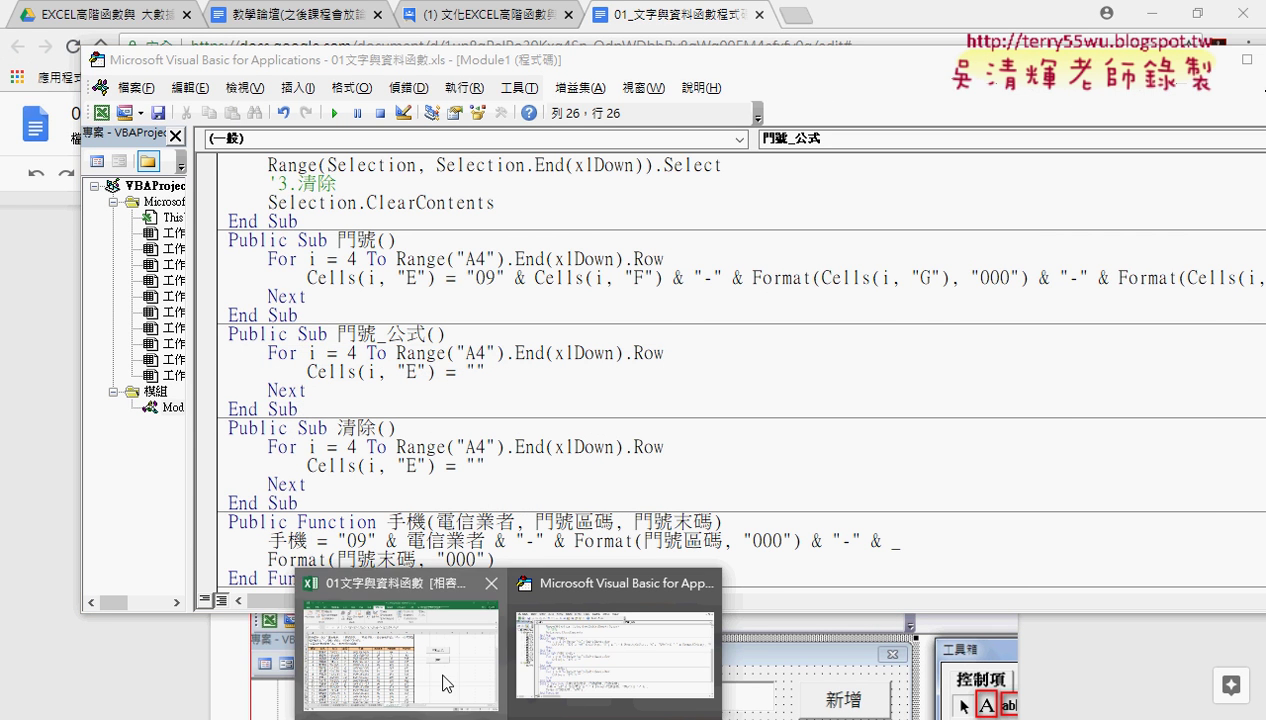
# Copy cell E4's TEXT phone formula from the 綜合練習 (TEXT) sheet without editing the cell.
pyautogui.click(446, 683)
pyautogui.click(256, 682)
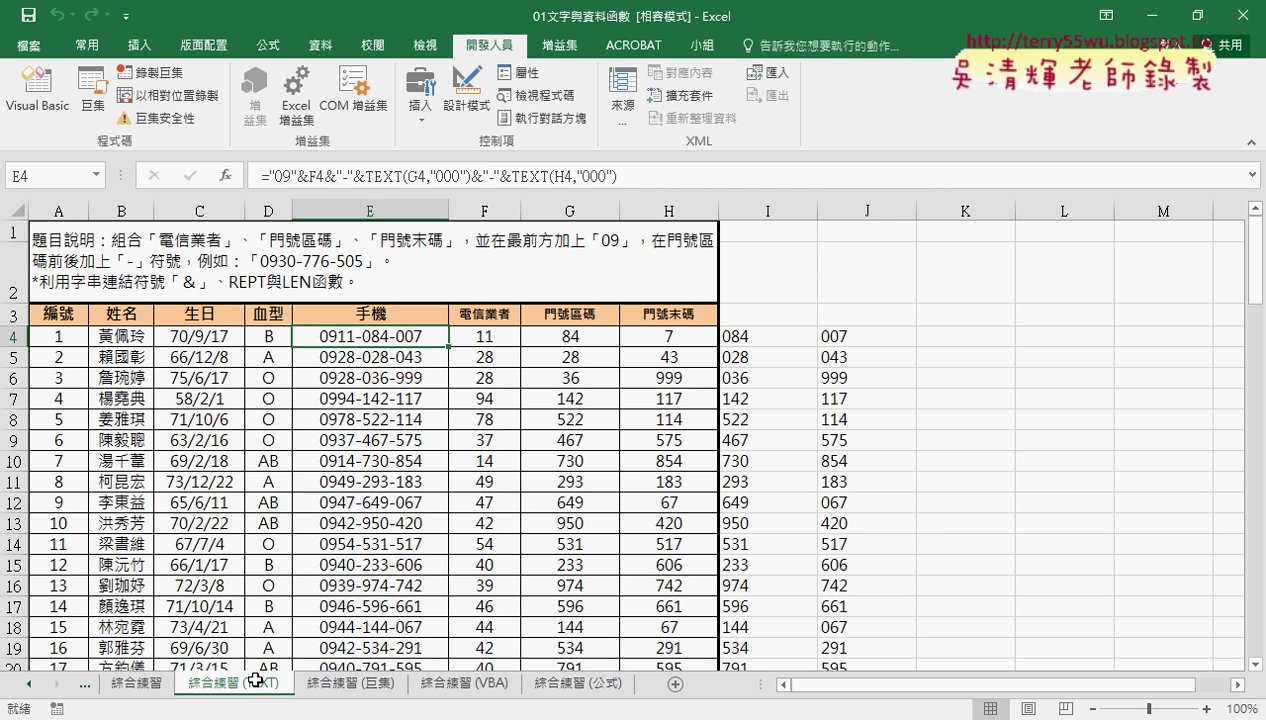
pyautogui.moveTo(258, 176); pyautogui.dragTo(612, 176)
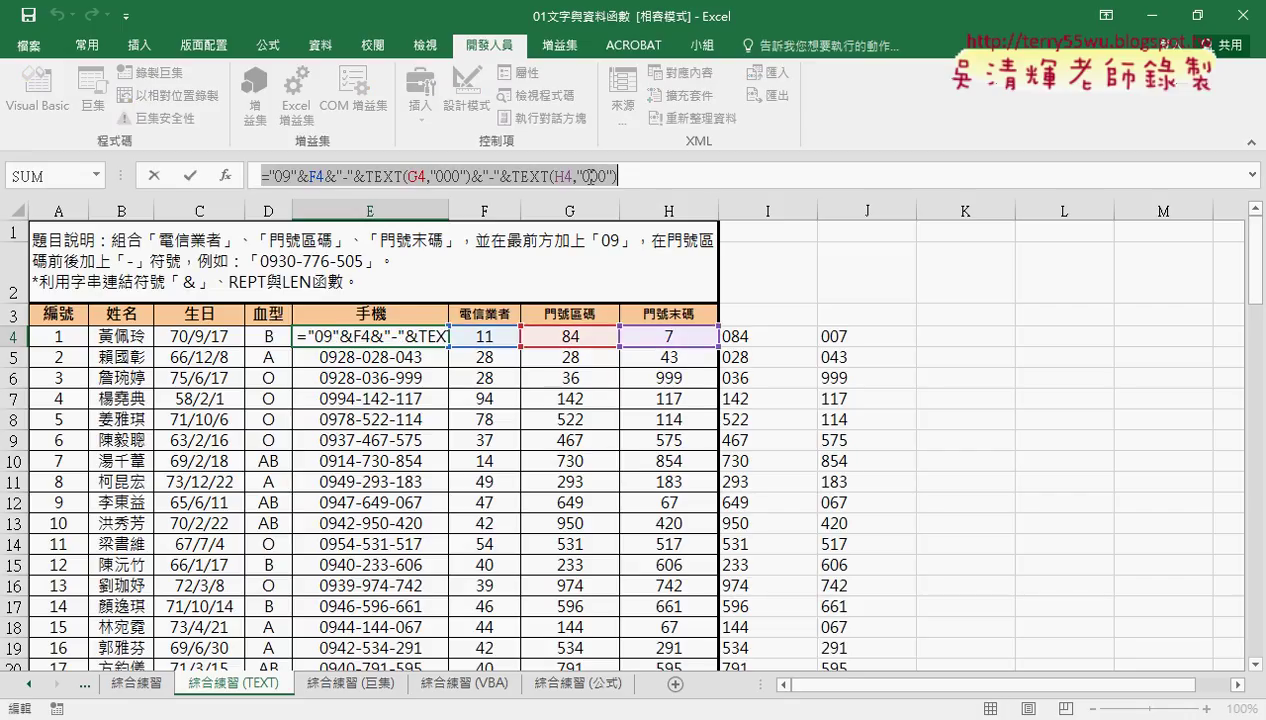
pyautogui.rightClick(552, 170)
pyautogui.click(580, 210)
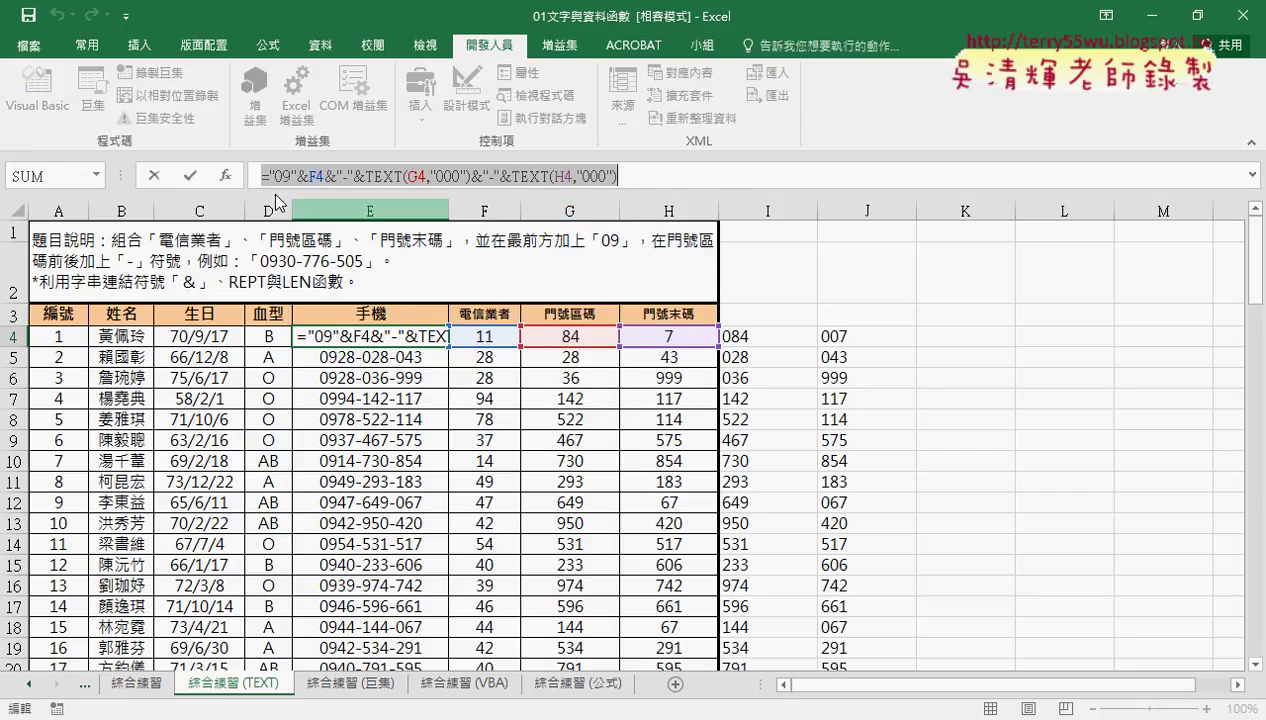
pyautogui.click(153, 176)
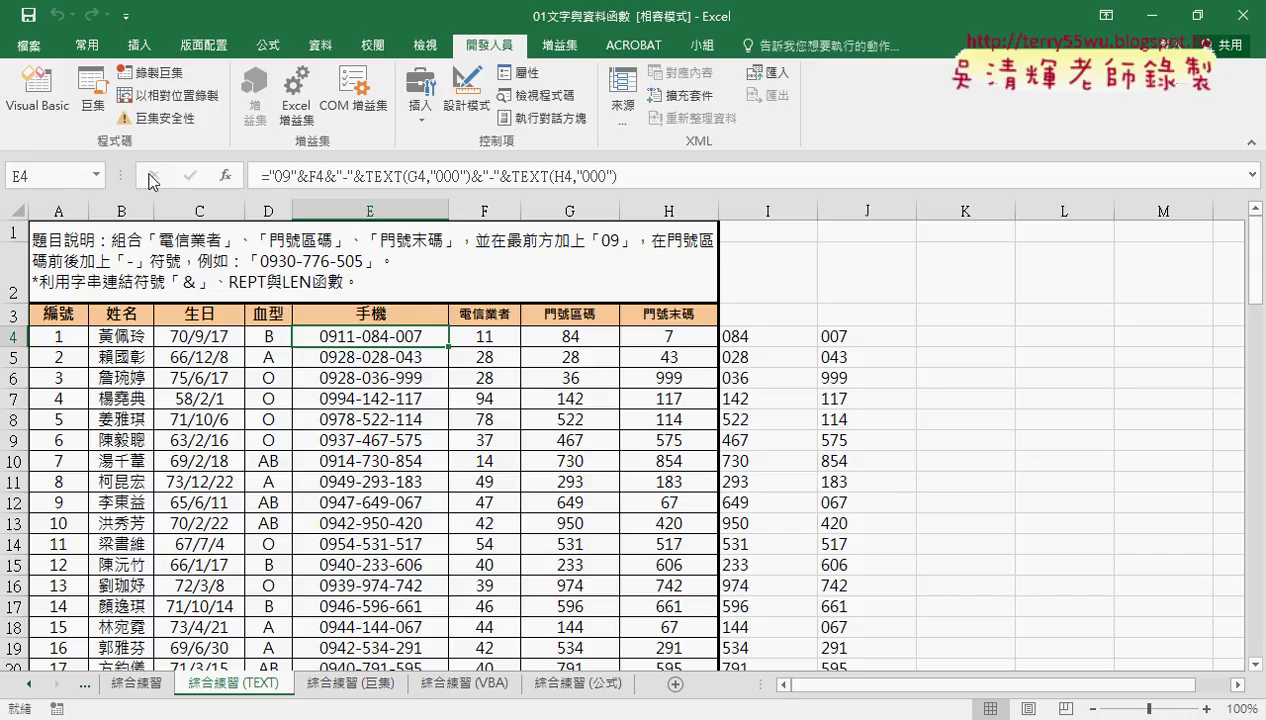
pyautogui.hotkey('alt', 'Tab')
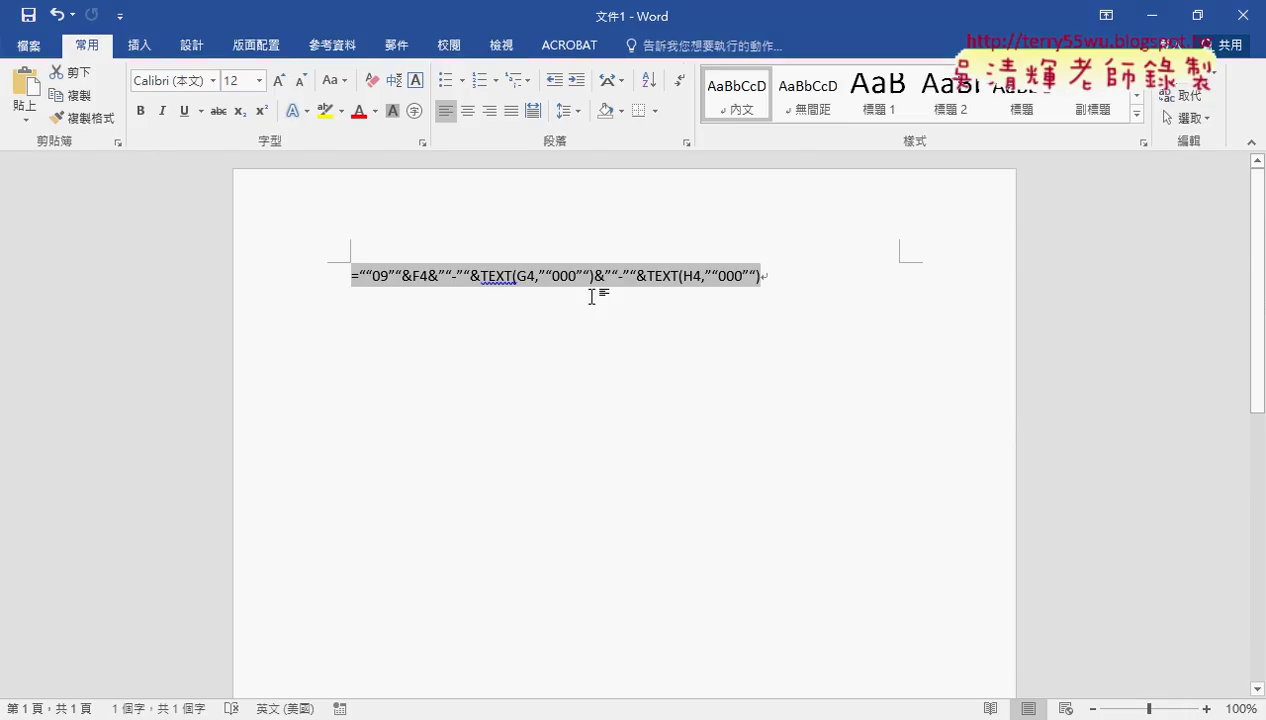
# Restore straight quotes in the pasted formula, replace all 10 " with "", and copy the converted line.
pyautogui.hotkey('ctrl', 'z')
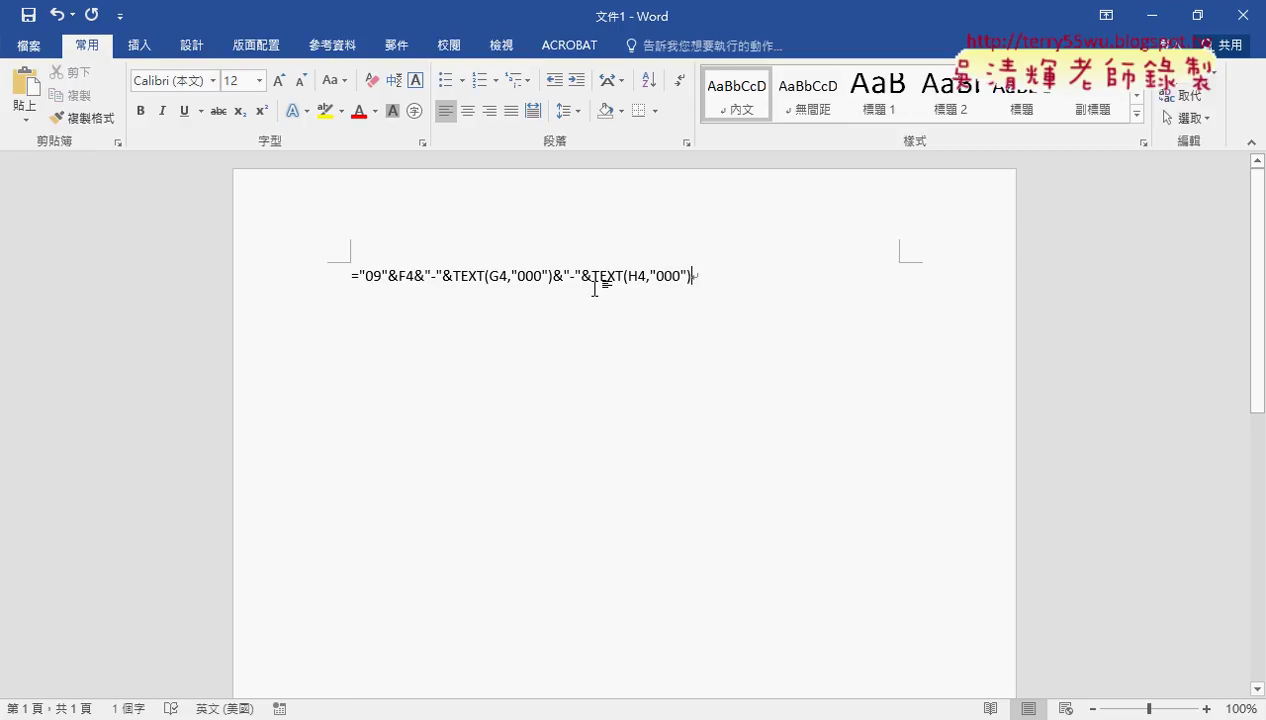
pyautogui.hotkey('ctrl', 'h')
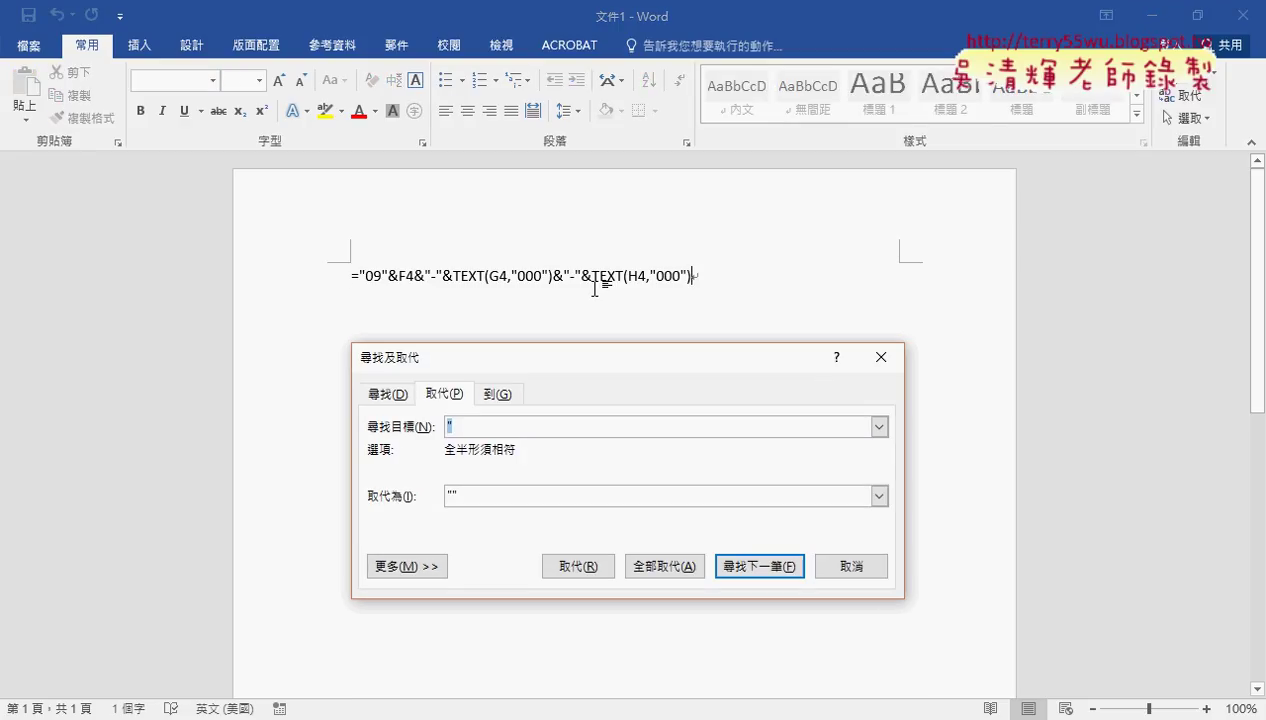
pyautogui.click(498, 423)
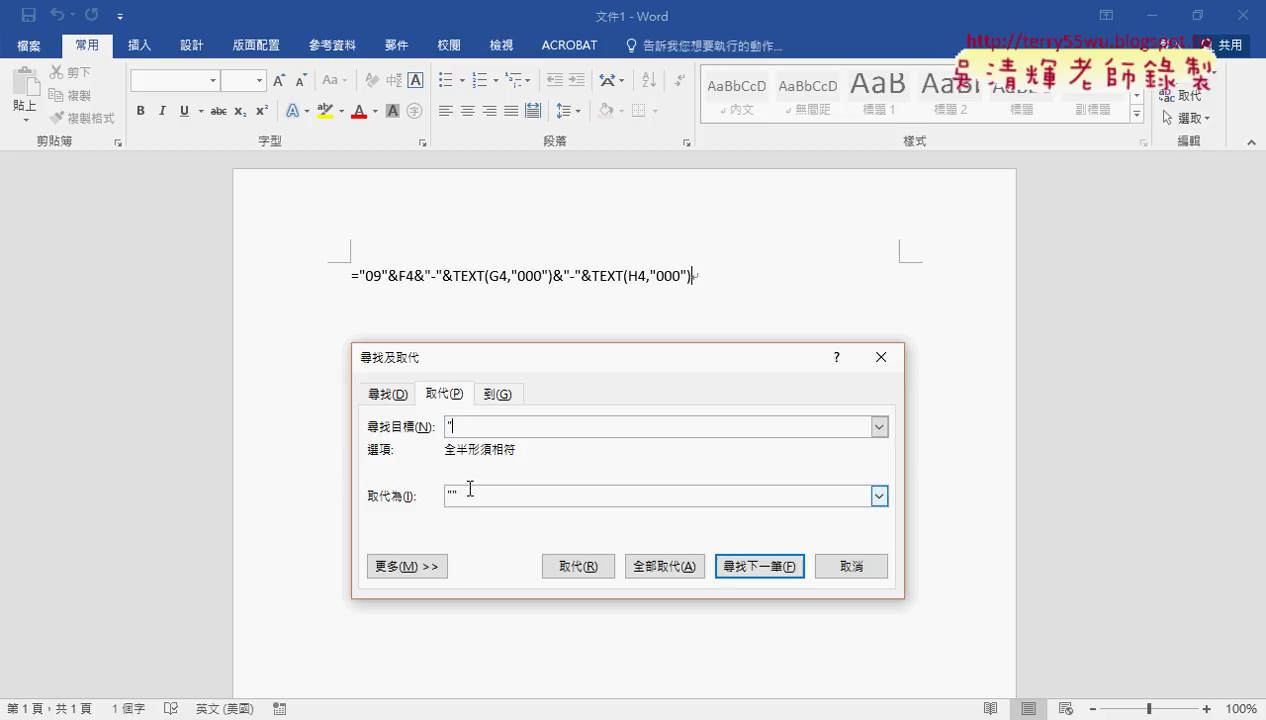
pyautogui.click(656, 560)
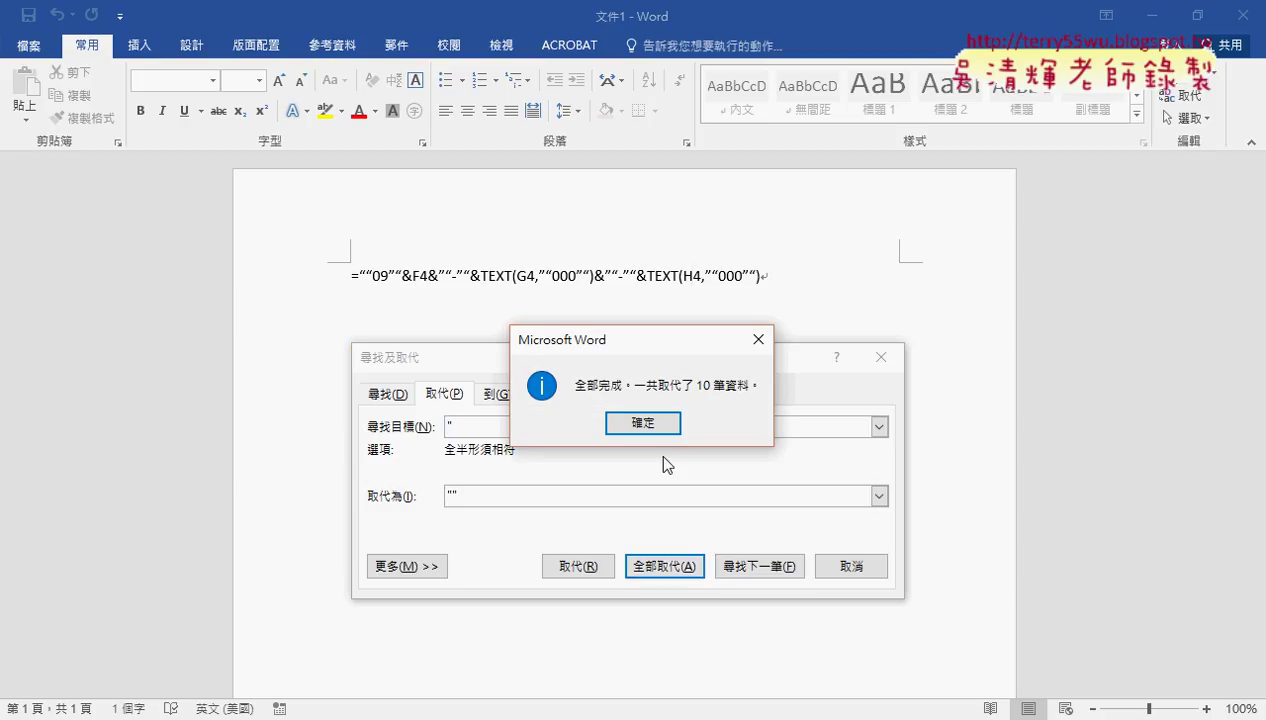
pyautogui.press('Return')
pyautogui.click(853, 568)
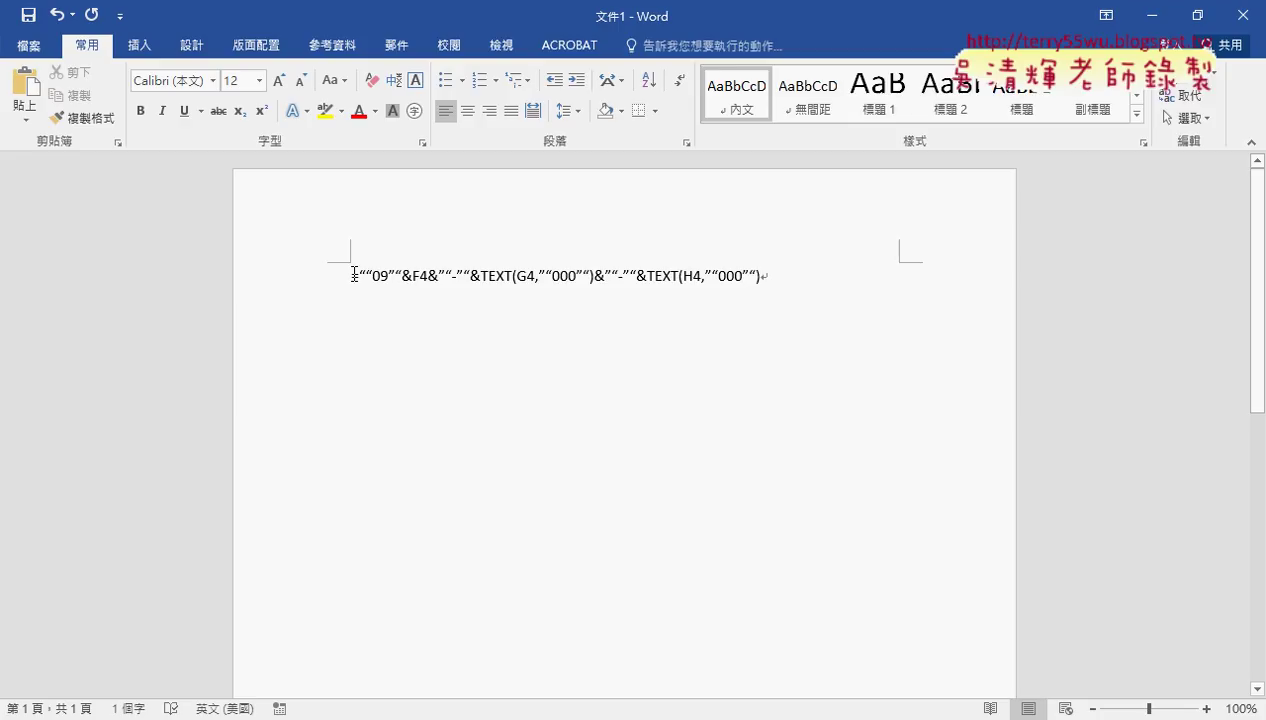
pyautogui.moveTo(354, 274); pyautogui.dragTo(764, 277)
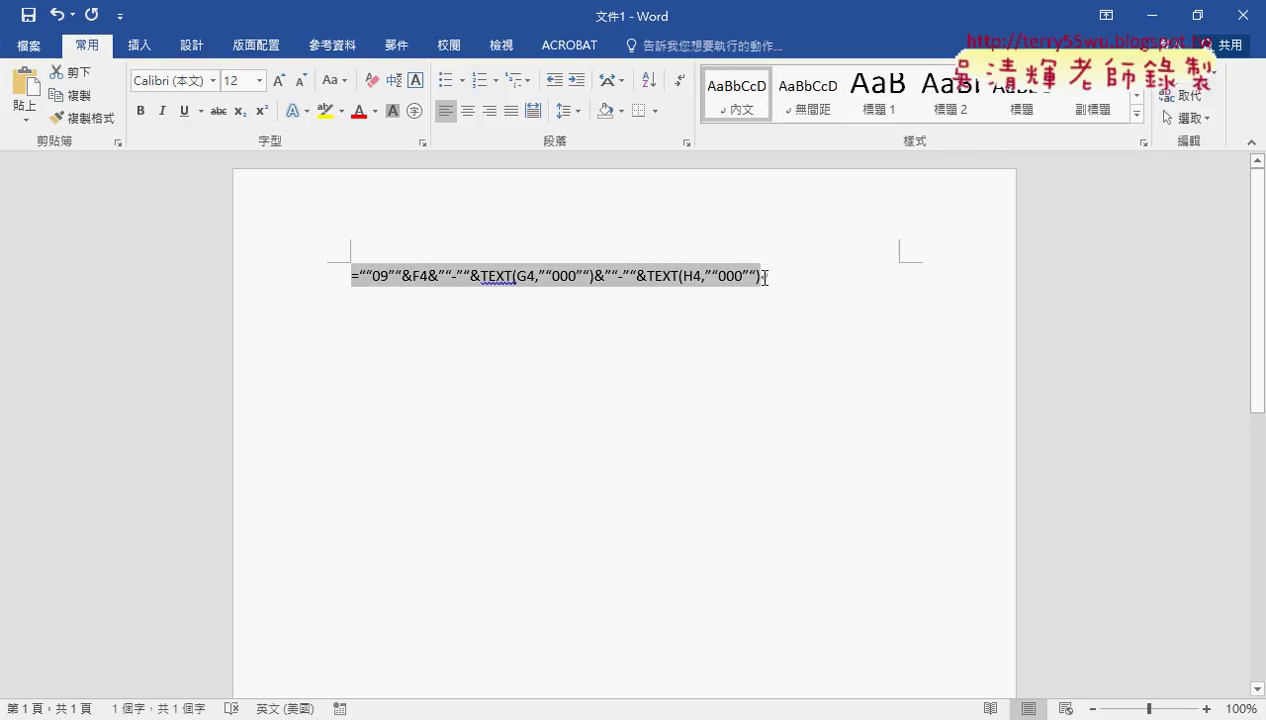
pyautogui.click(509, 719)
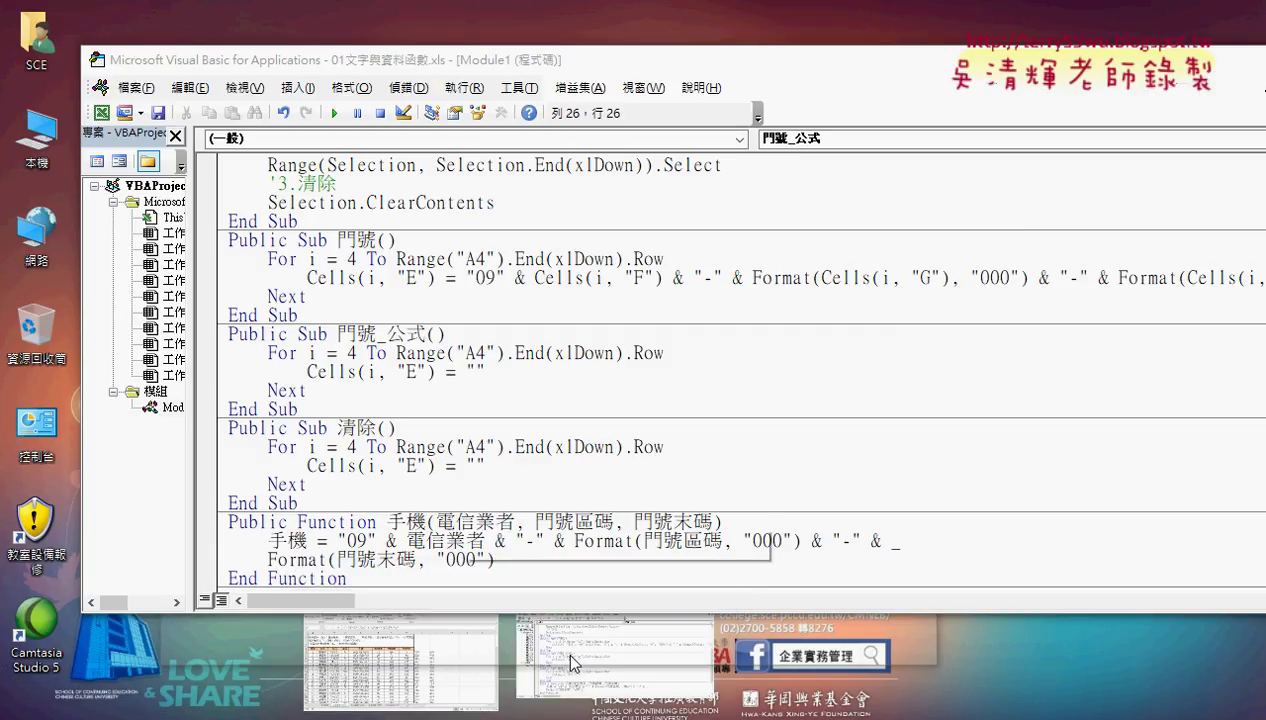
# Paste the doubled-quote formula between the empty quotes in the 門號_公式 line.
pyautogui.click(566, 652)
pyautogui.hotkey('ctrl', 'v')
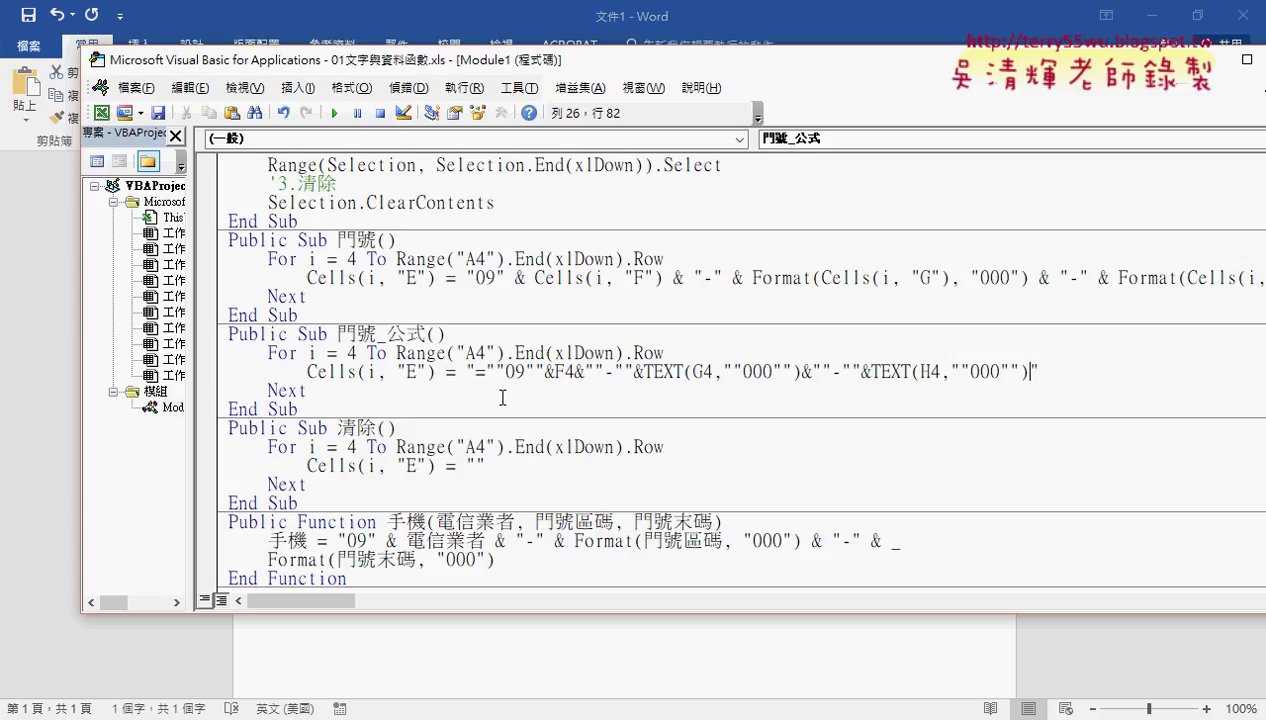
pyautogui.moveTo(577, 372); pyautogui.dragTo(566, 372)
# Replace the 4 in the F4 reference with " & i & " so it uses the loop row.
pyautogui.write('"')
pyautogui.write('"')
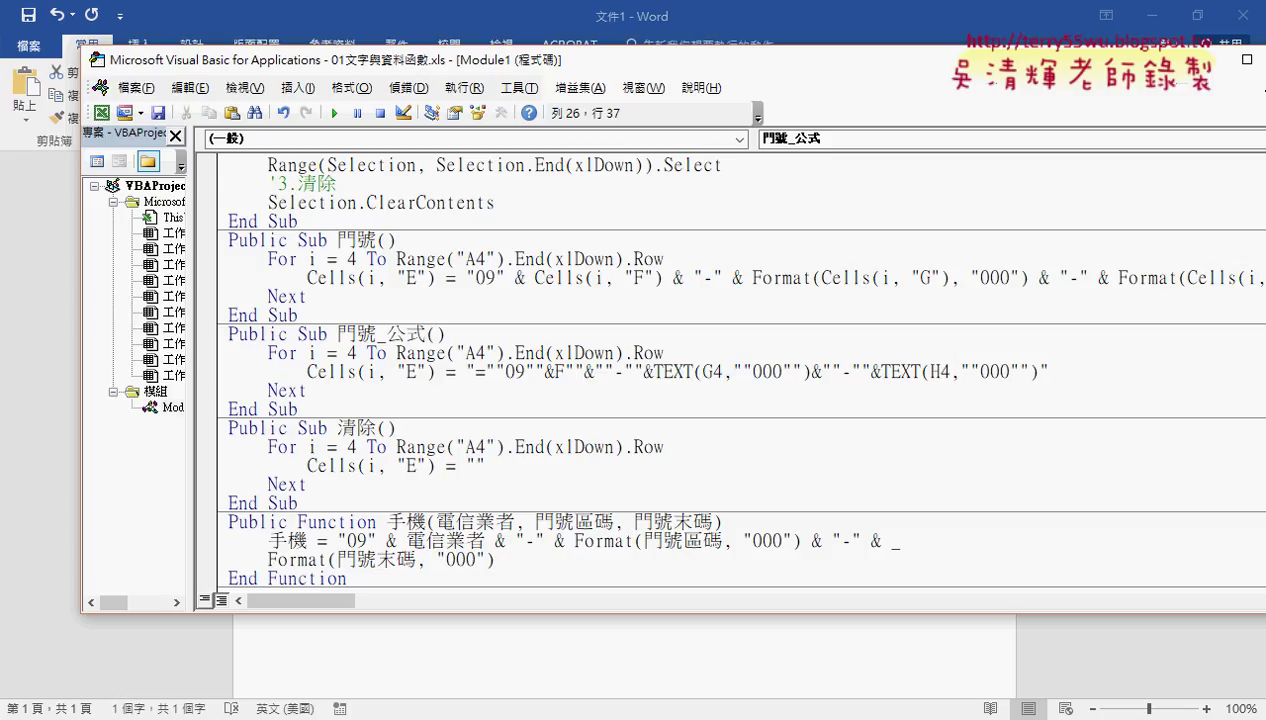
pyautogui.press('Left')
pyautogui.write('"&')
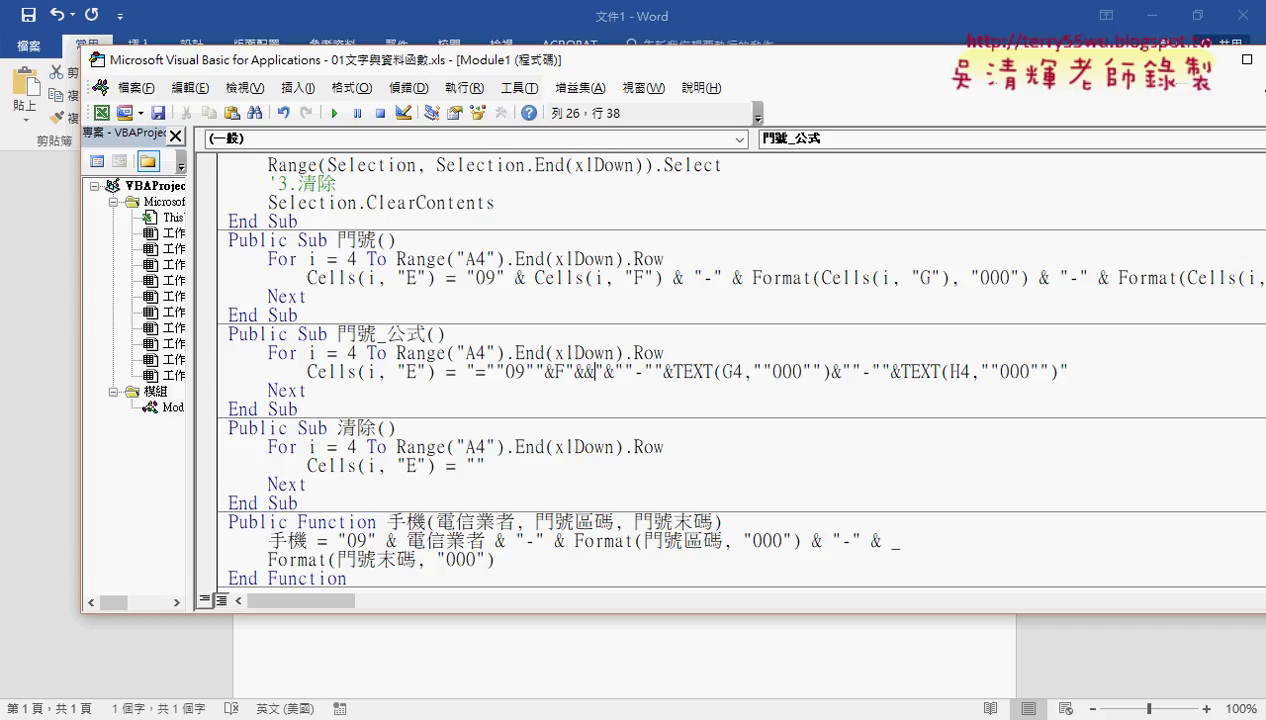
pyautogui.click(580, 371)
pyautogui.write('i')
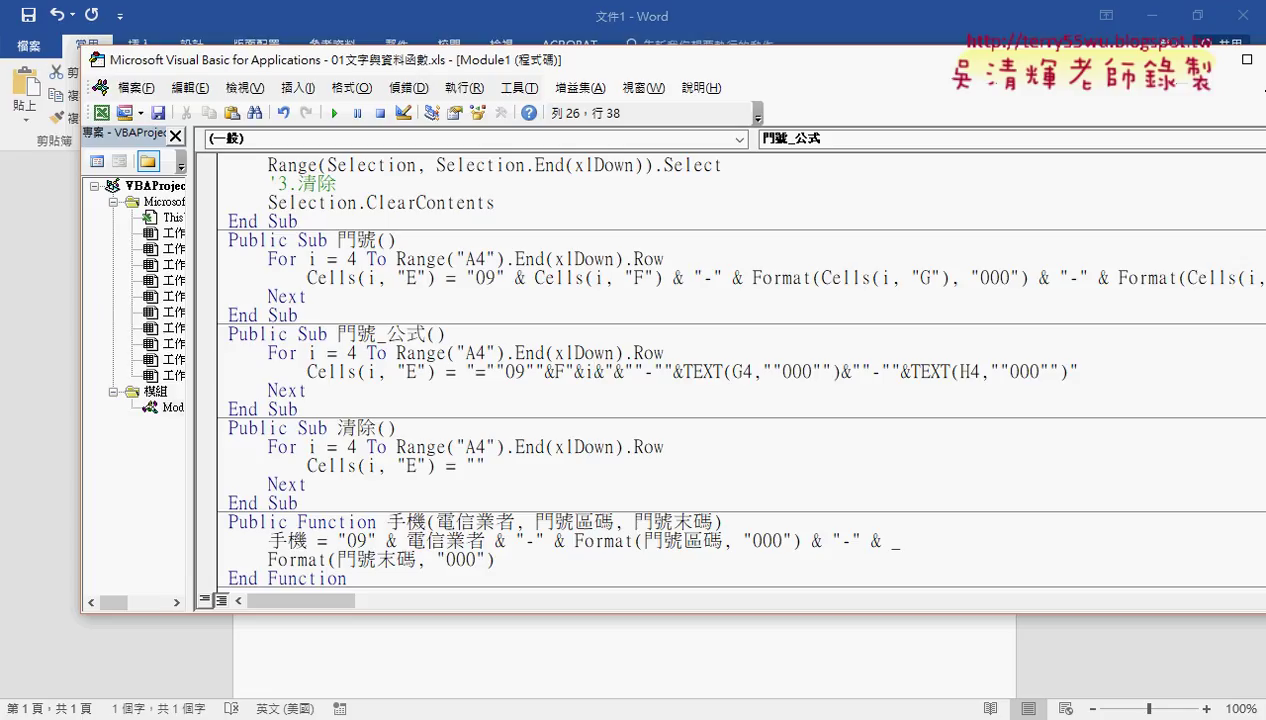
pyautogui.press('Left')
pyautogui.press('Left')
pyautogui.press('Right')
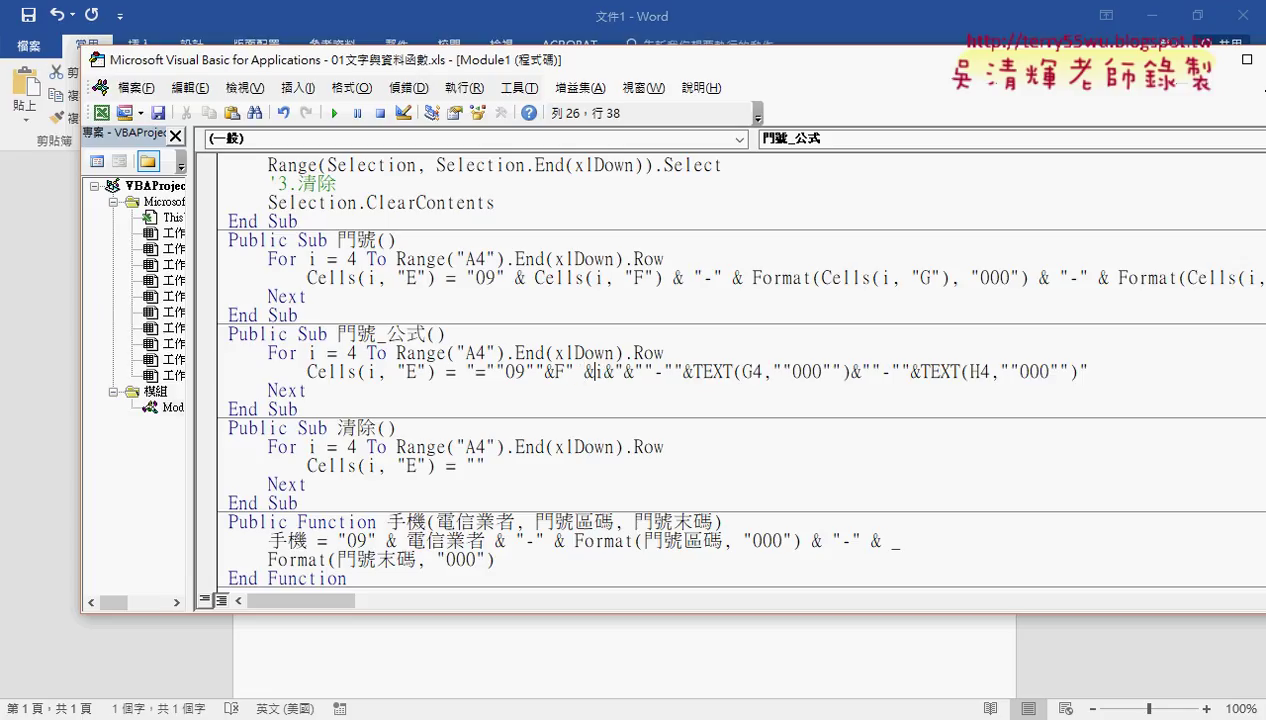
pyautogui.press('Right')
pyautogui.press('Right')
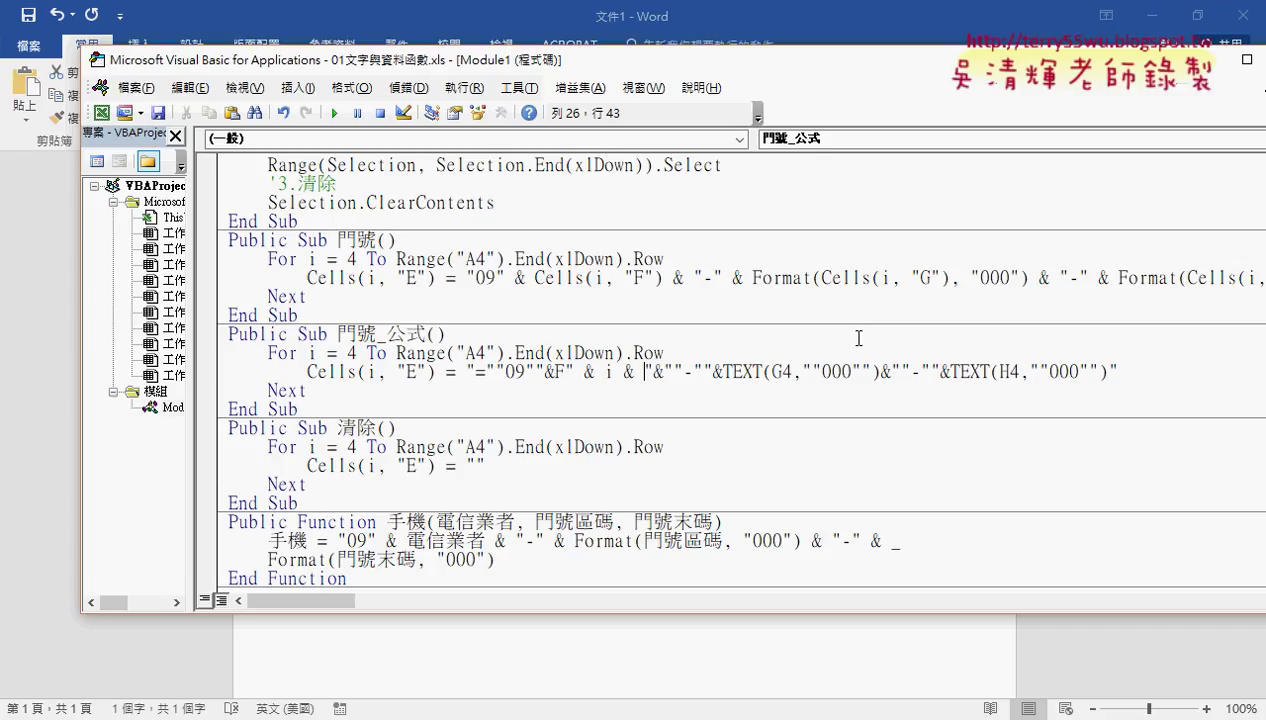
# Replace the hard-coded 4 in the G4 reference with " & i & ".
pyautogui.click(789, 371)
pyautogui.moveTo(789, 371); pyautogui.dragTo(779, 372)
pyautogui.write('""')
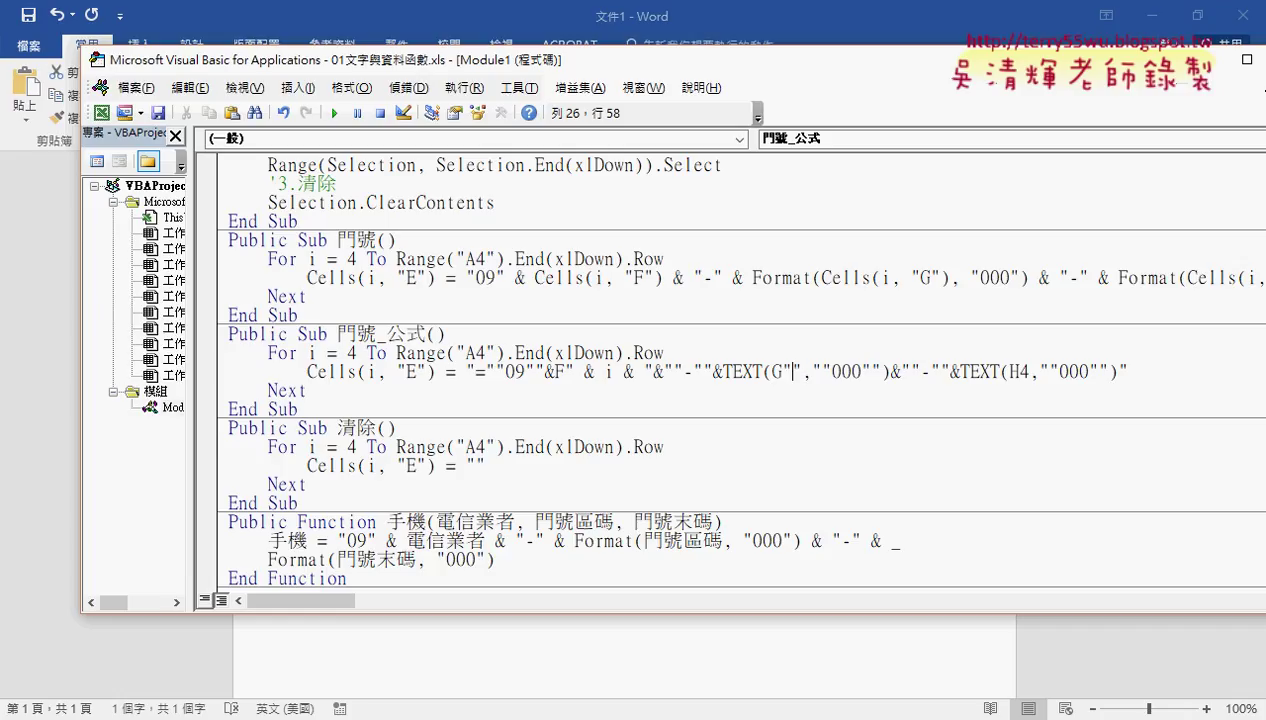
pyautogui.write('&F" &')
pyautogui.press('Left')
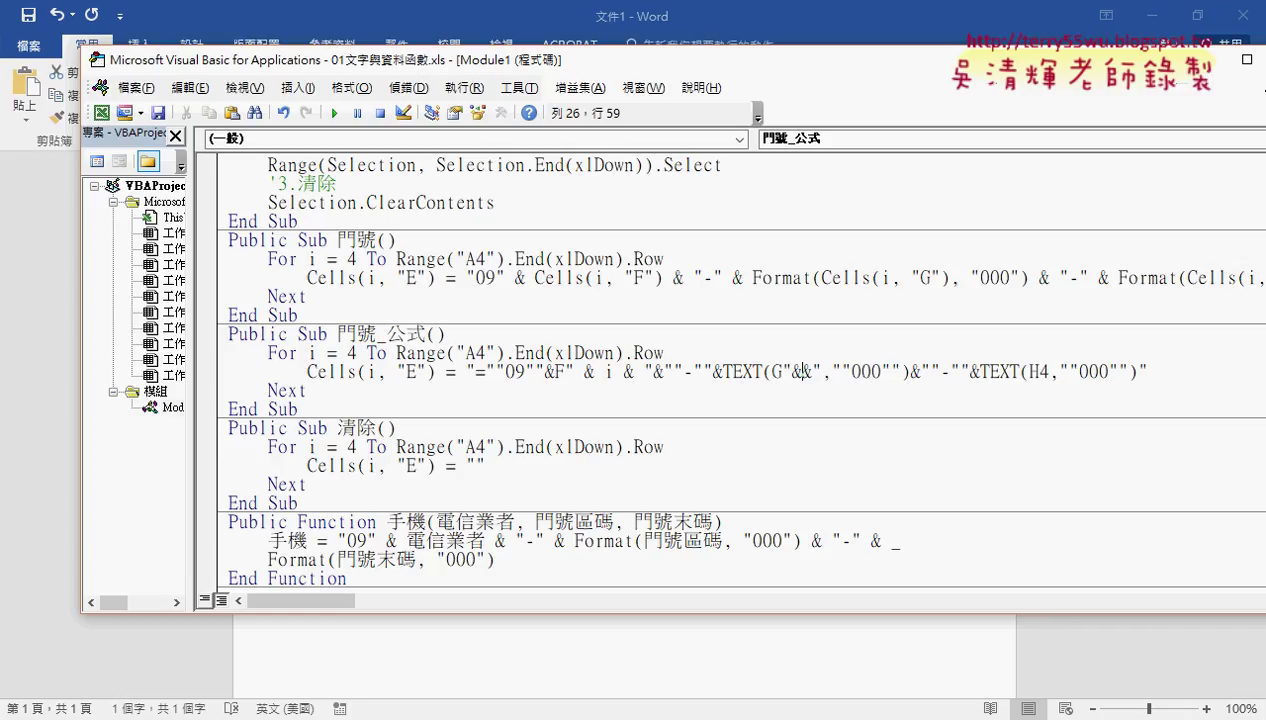
pyautogui.write('i')
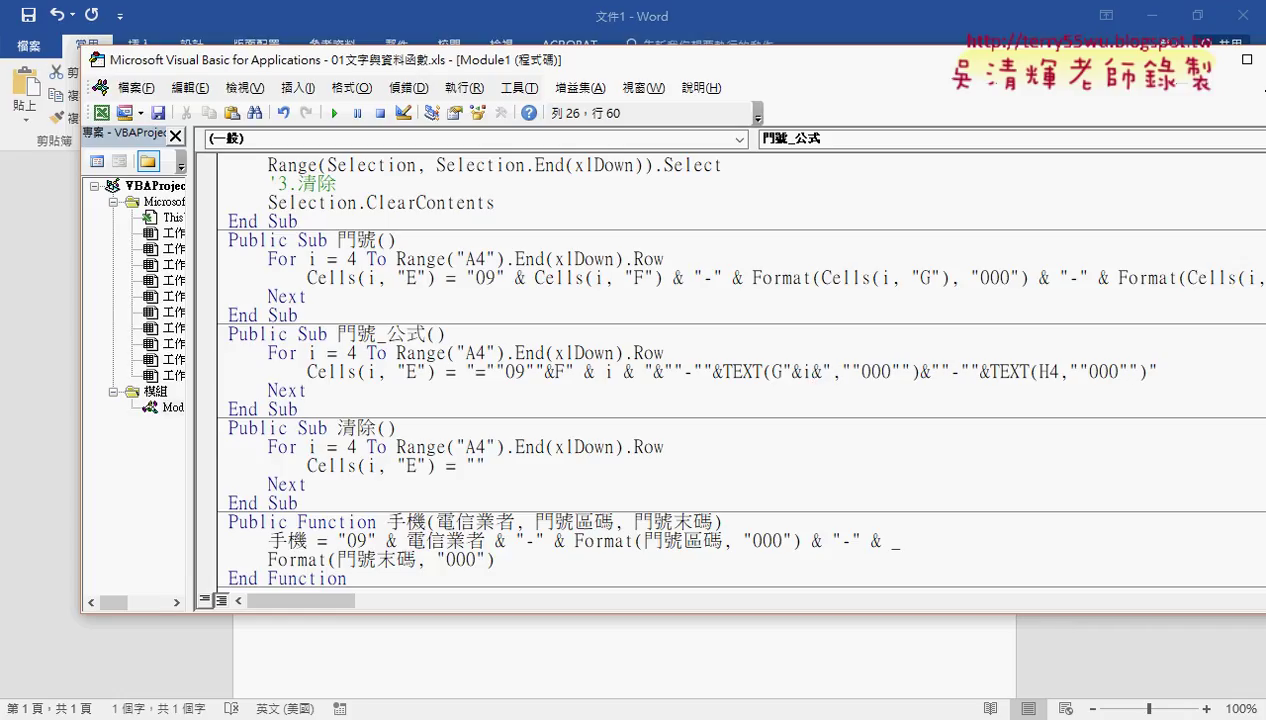
pyautogui.press('Left')
pyautogui.press('Left')
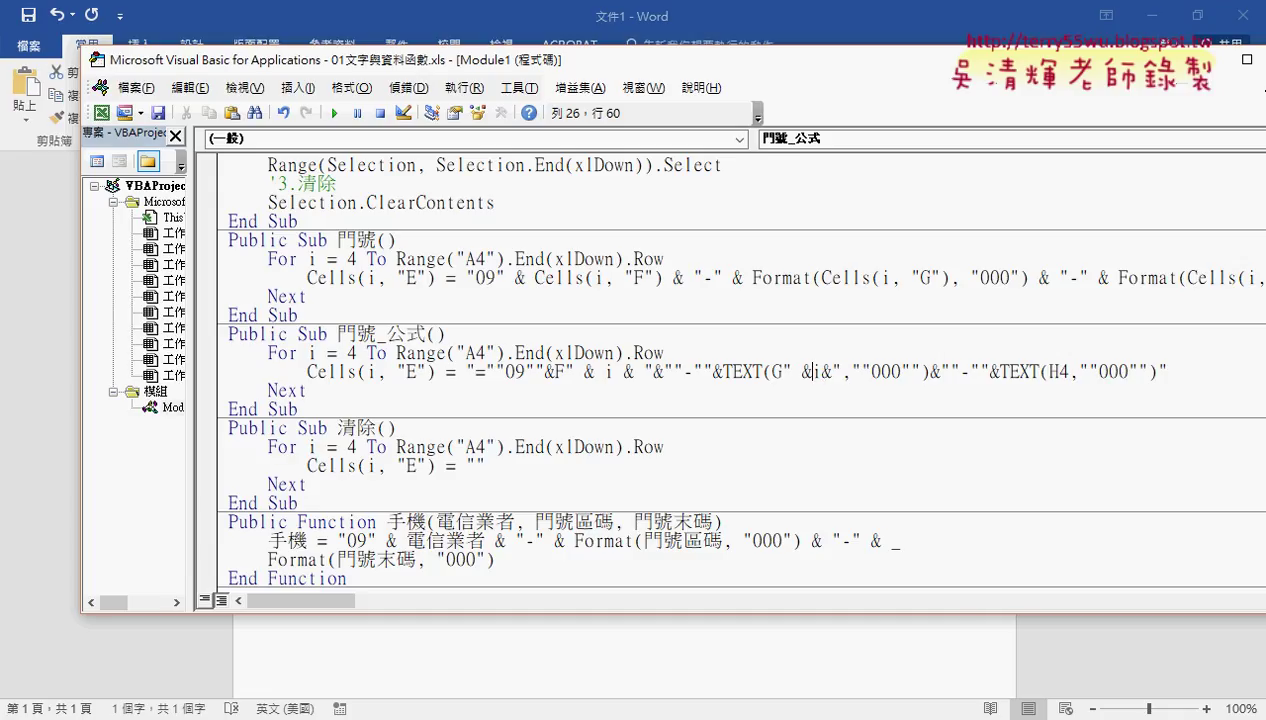
pyautogui.press('Right')
pyautogui.press('Right')
pyautogui.press('space')
pyautogui.press('Right')
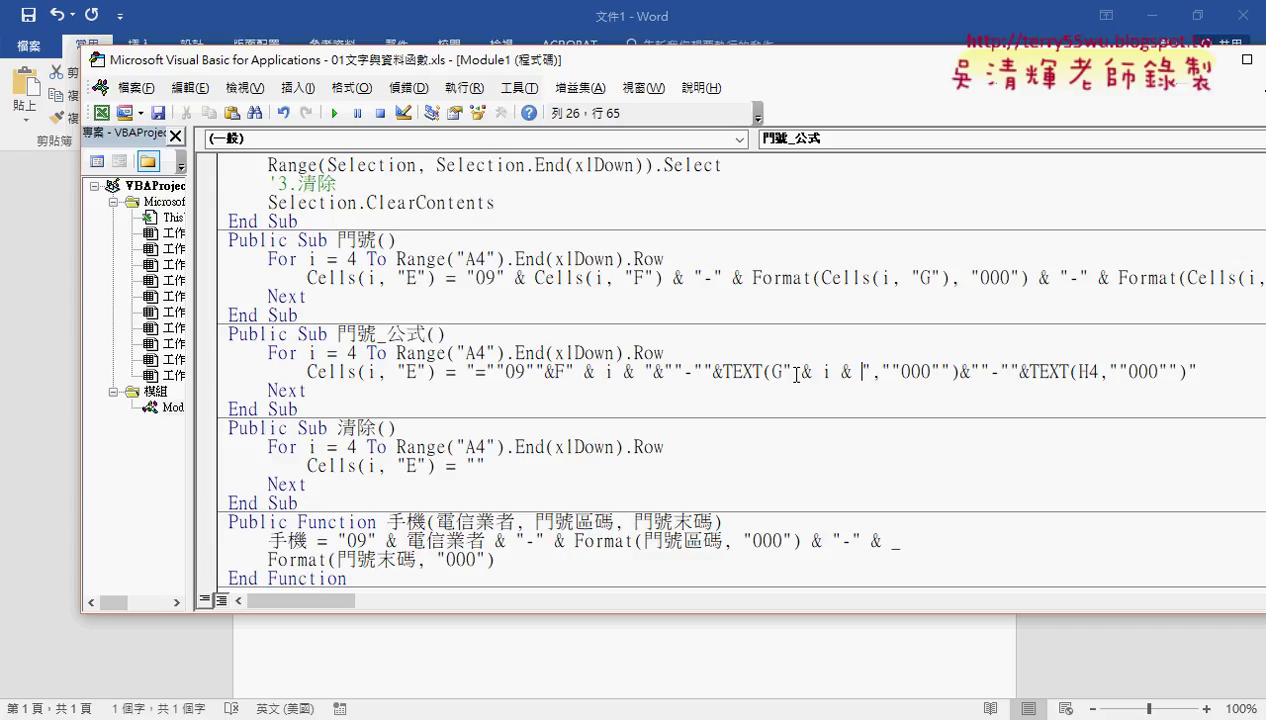
# Copy the " & i & " piece and paste it over the 4 in the H4 reference.
pyautogui.moveTo(783, 372); pyautogui.dragTo(870, 370)
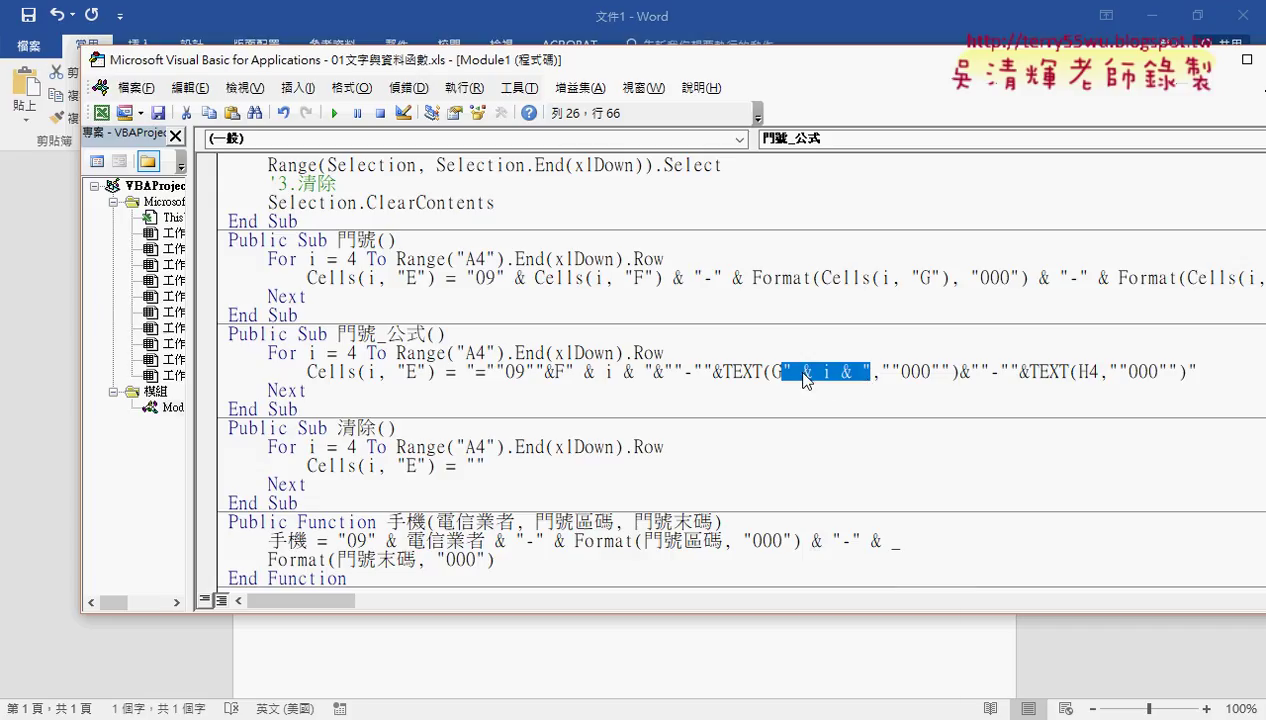
pyautogui.rightClick(804, 375)
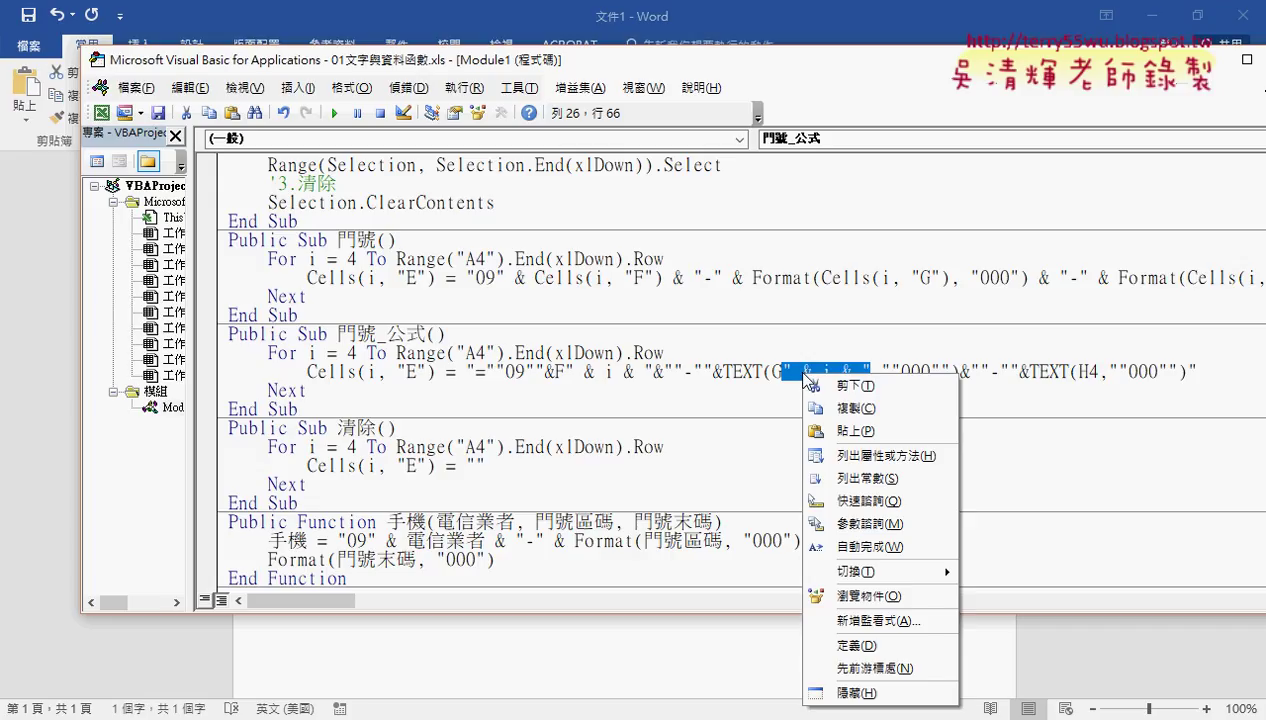
pyautogui.click(840, 408)
pyautogui.moveTo(1086, 372); pyautogui.dragTo(1097, 376)
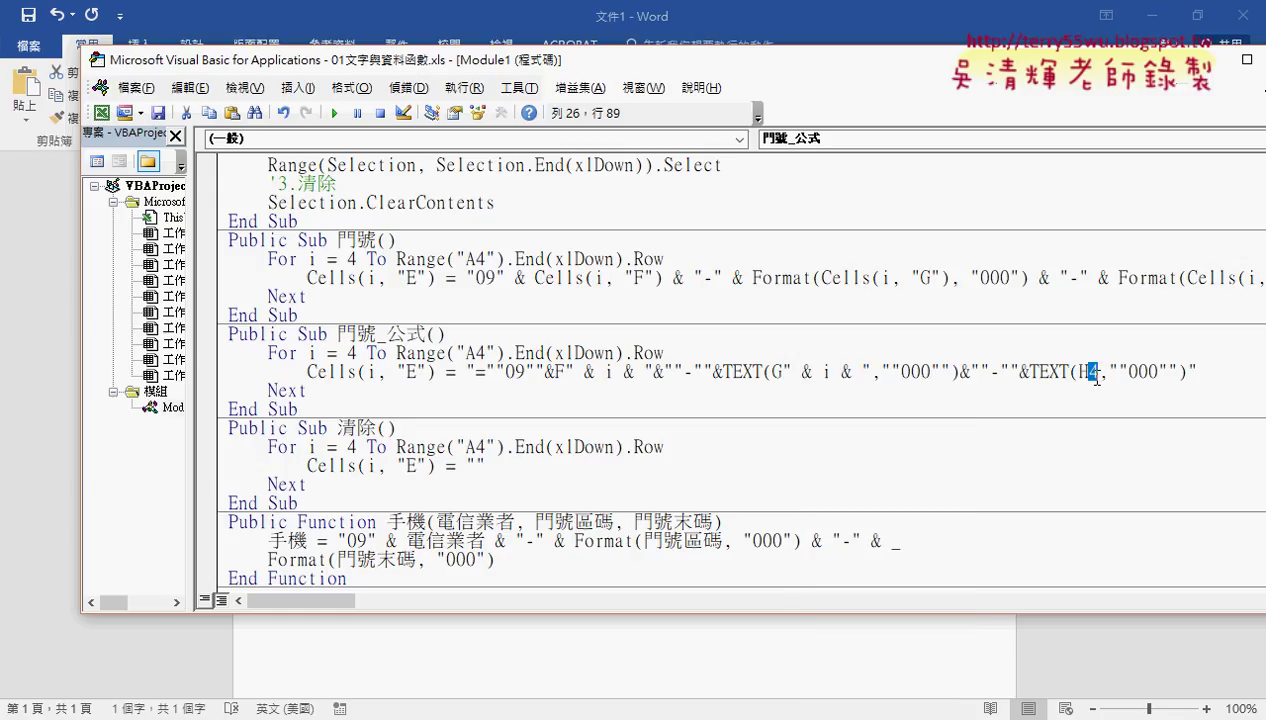
pyautogui.rightClick(1079, 370)
pyautogui.click(1140, 518)
pyautogui.write('" & i &')
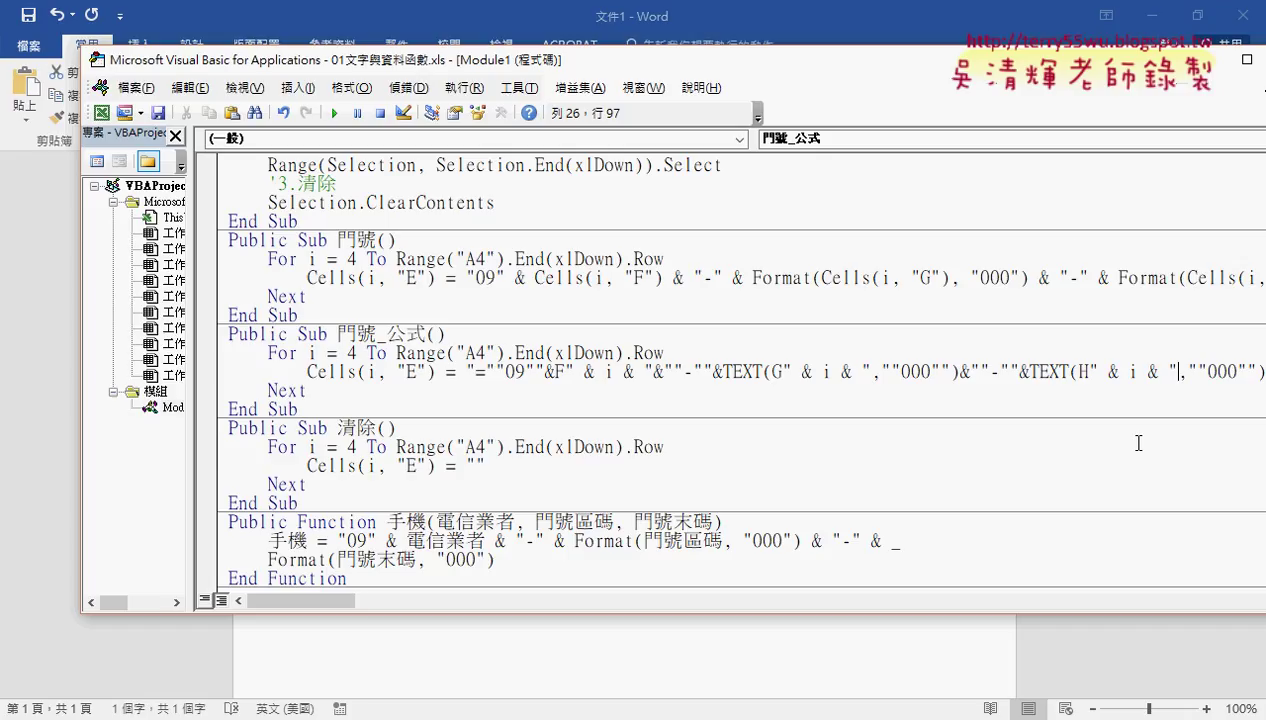
pyautogui.click(1125, 28)
pyautogui.click(1150, 18)
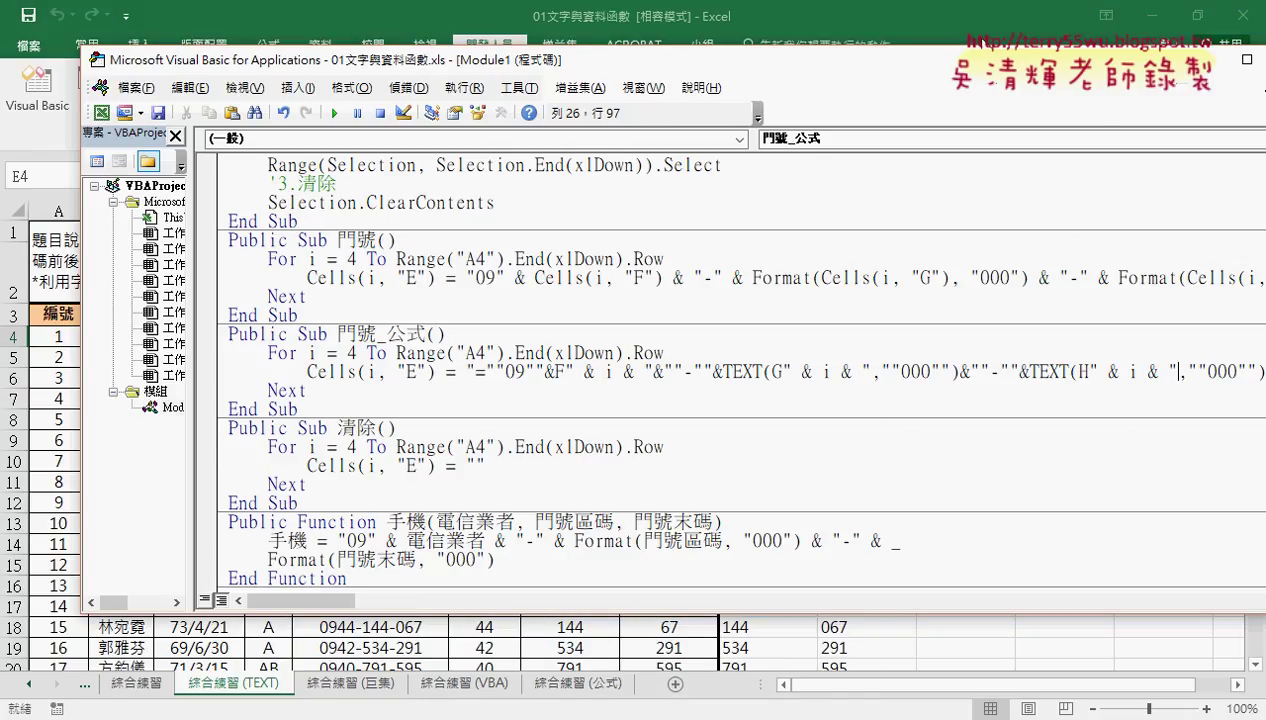
pyautogui.click(771, 17)
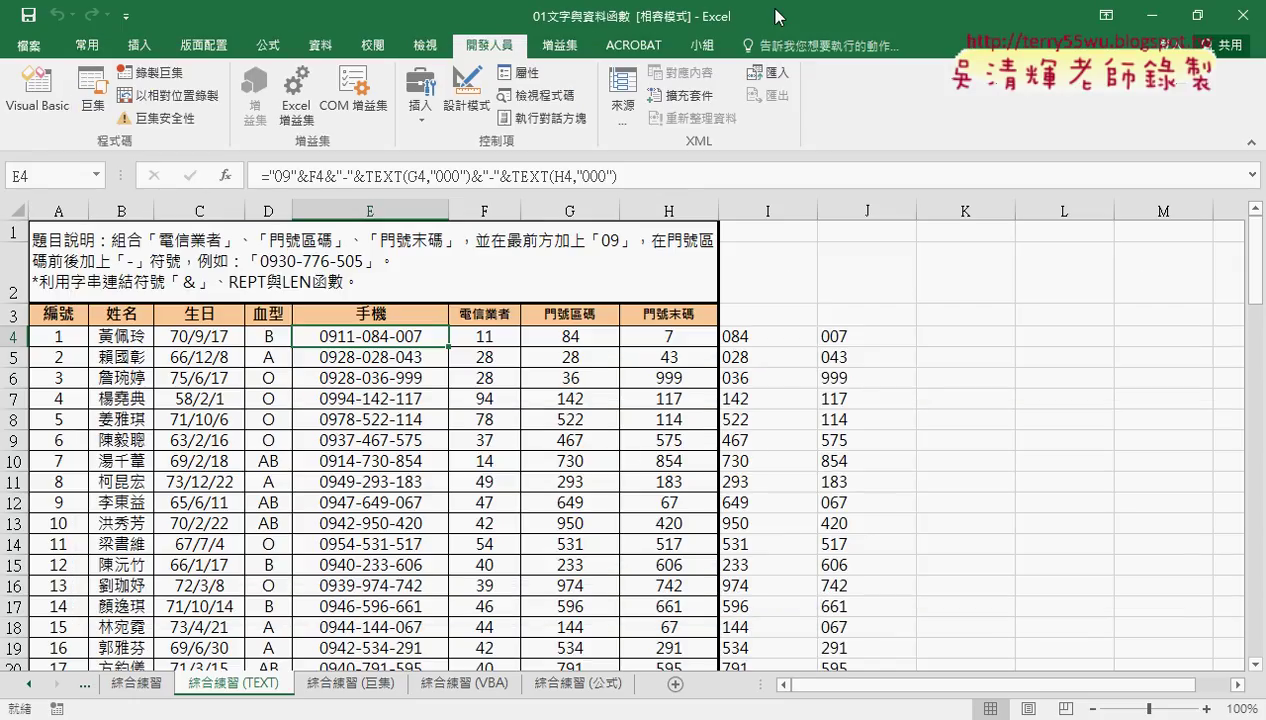
pyautogui.click(592, 684)
pyautogui.click(866, 398)
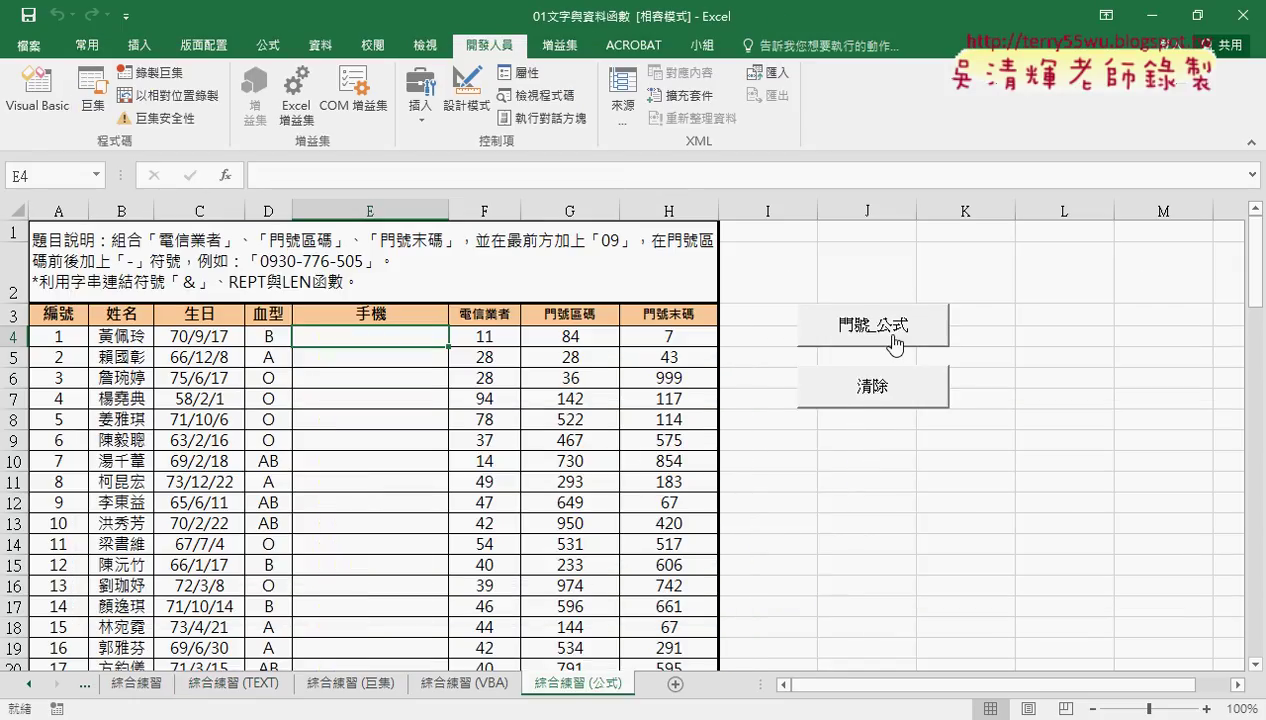
pyautogui.click(893, 340)
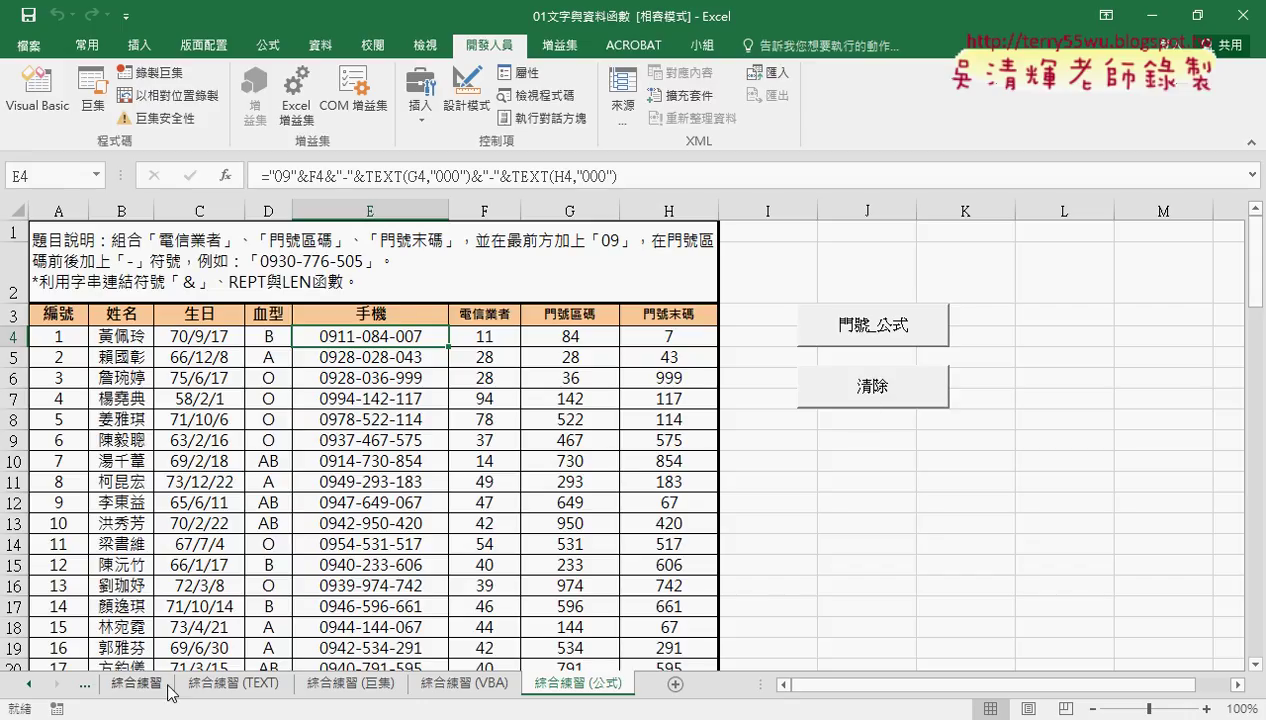
pyautogui.click(241, 686)
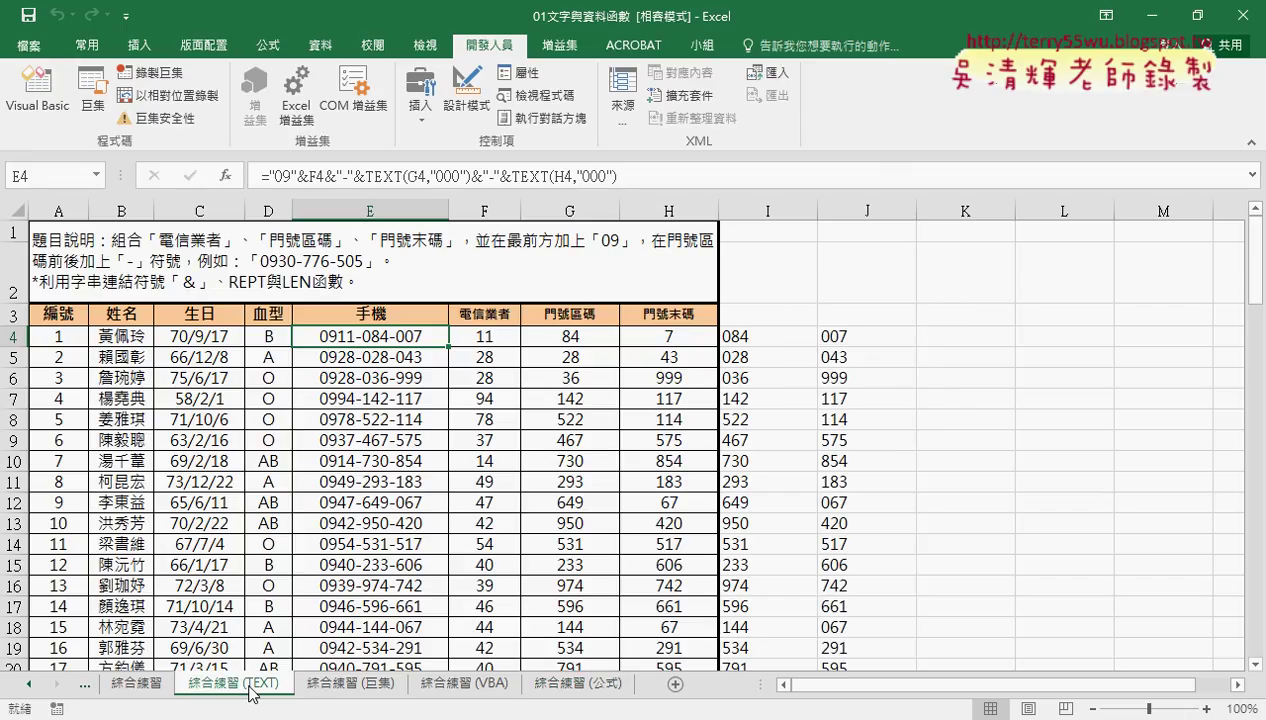
pyautogui.click(375, 688)
pyautogui.click(466, 686)
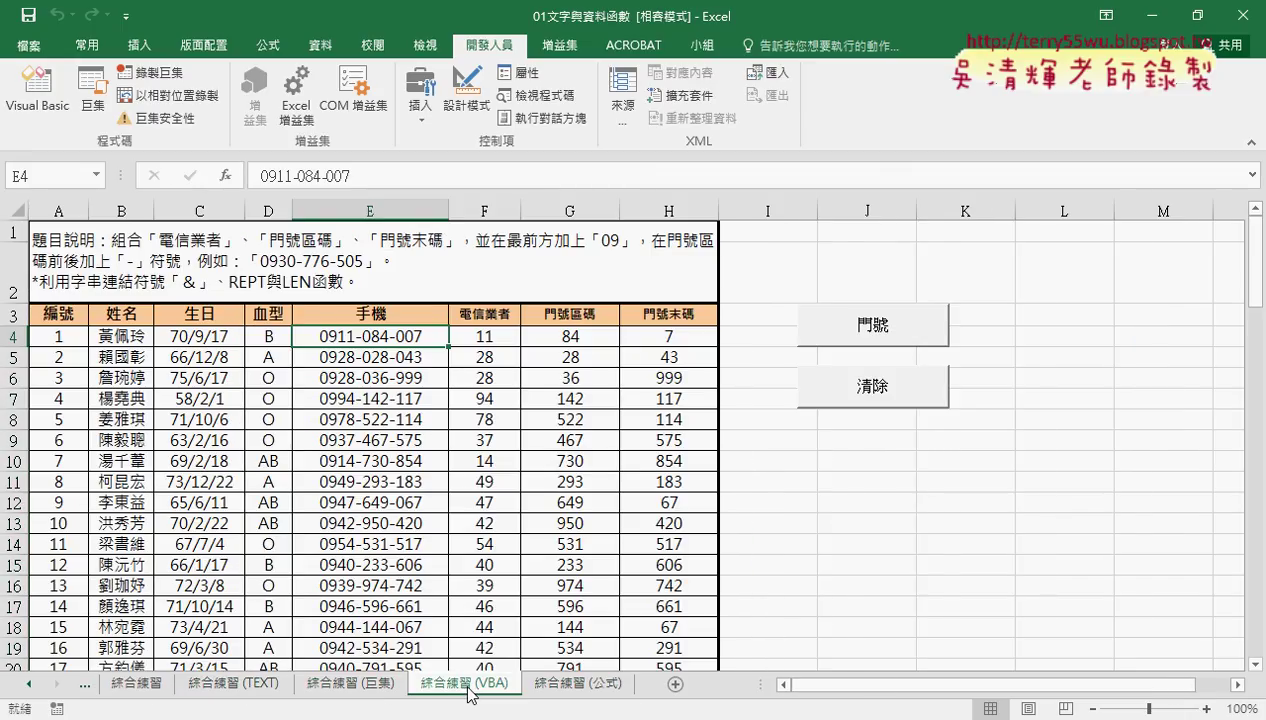
pyautogui.click(850, 386)
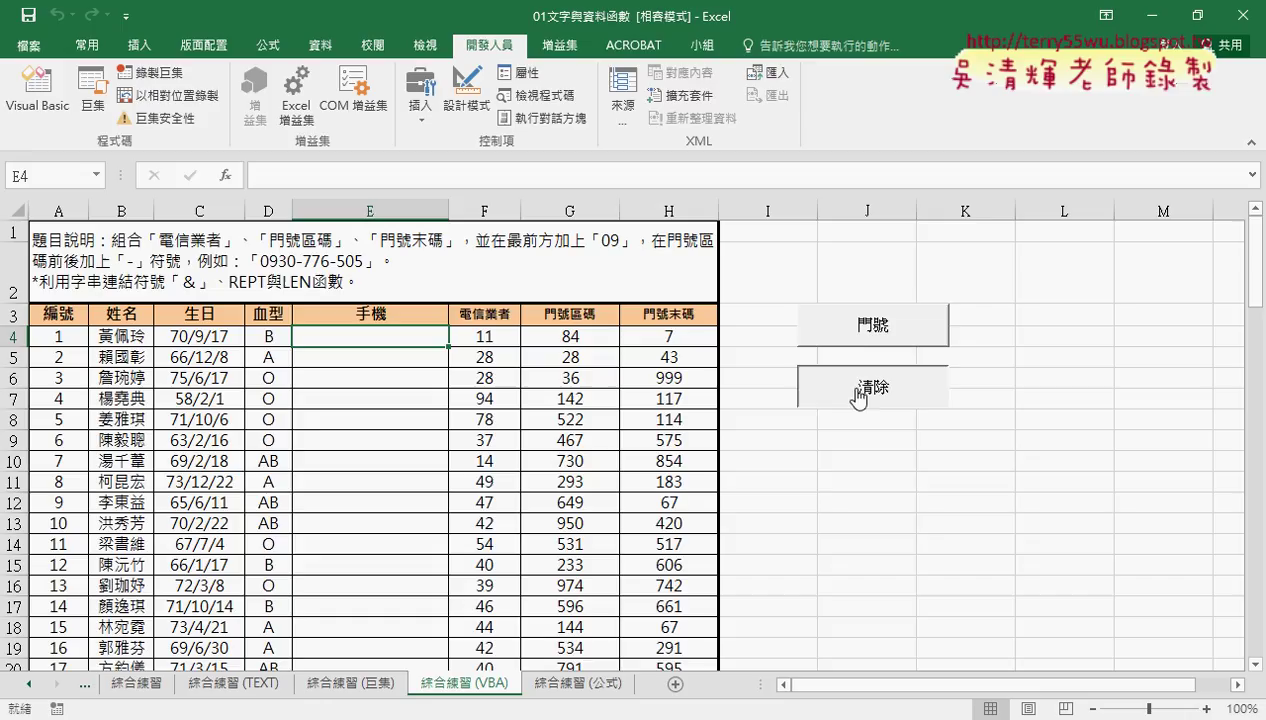
pyautogui.click(866, 343)
pyautogui.click(862, 390)
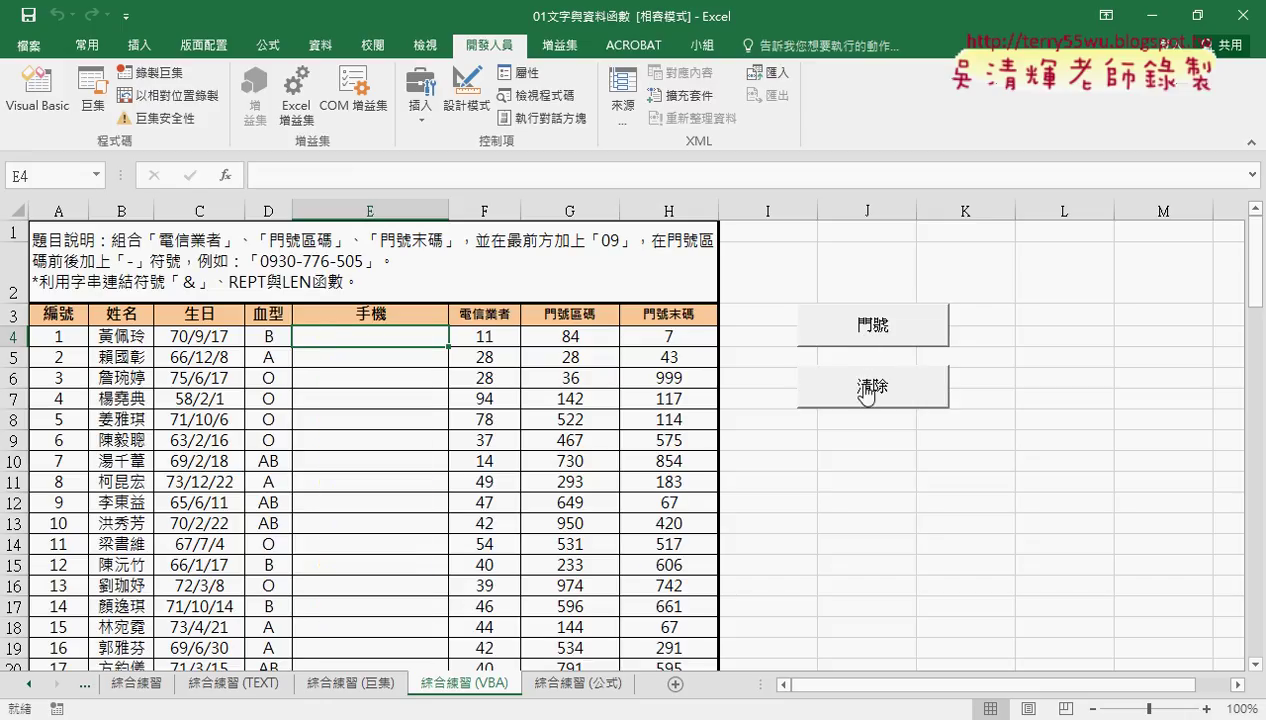
pyautogui.click(226, 175)
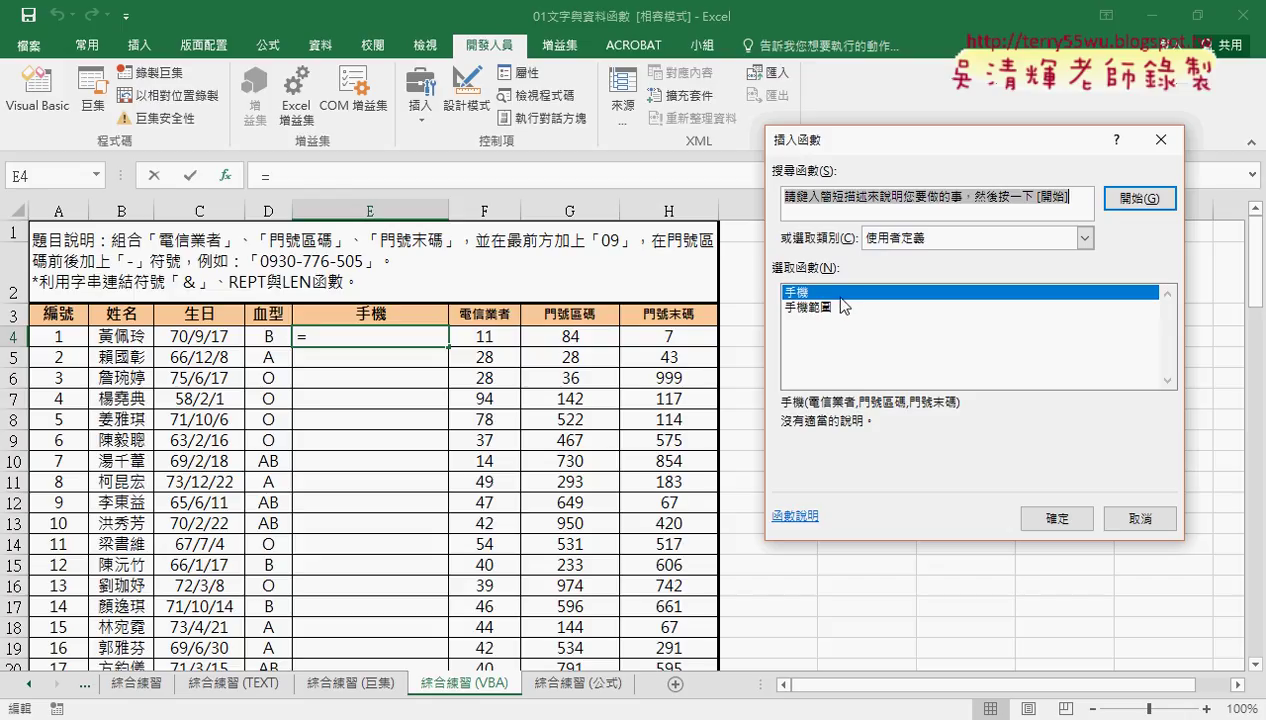
pyautogui.click(1140, 518)
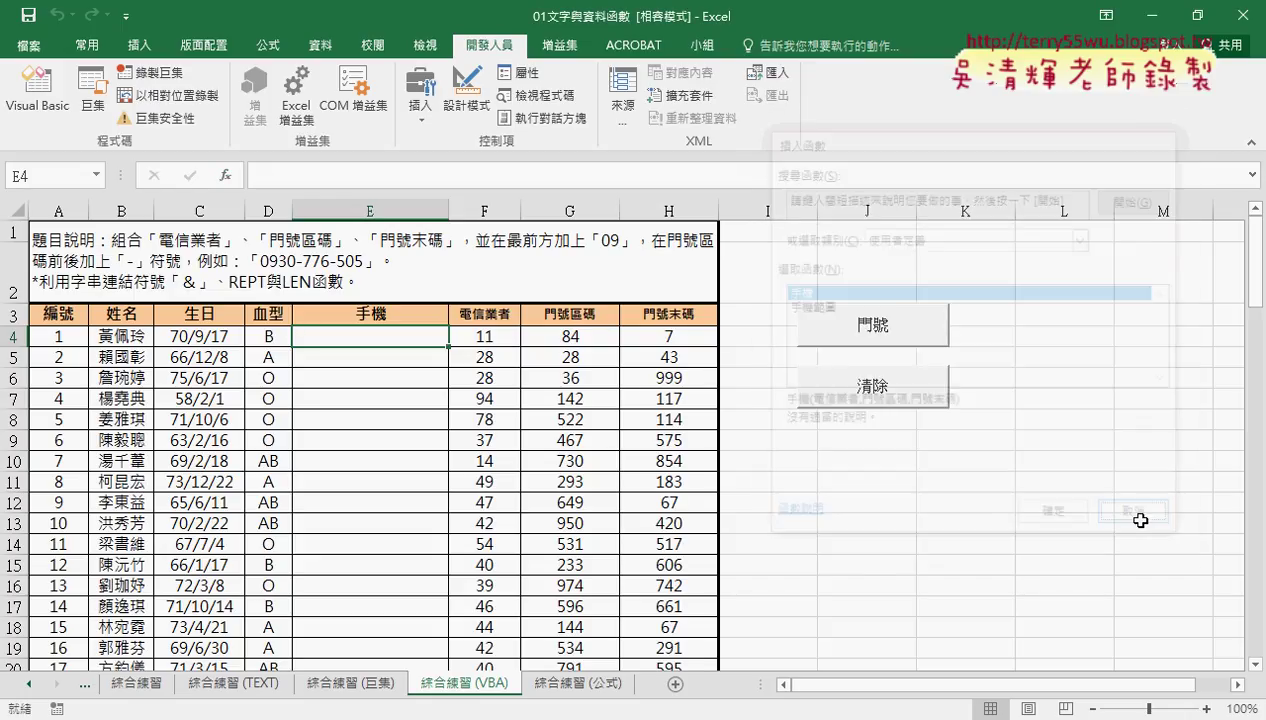
pyautogui.click(588, 683)
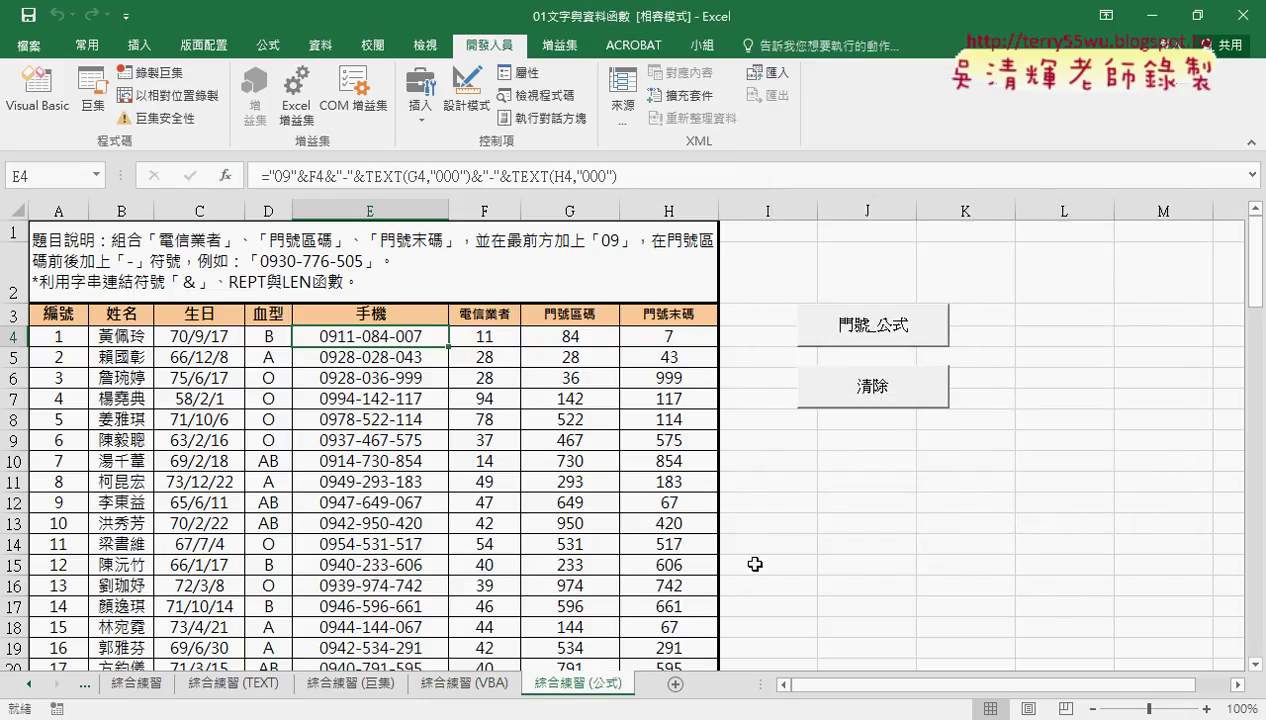
pyautogui.click(866, 395)
pyautogui.click(886, 334)
pyautogui.click(362, 719)
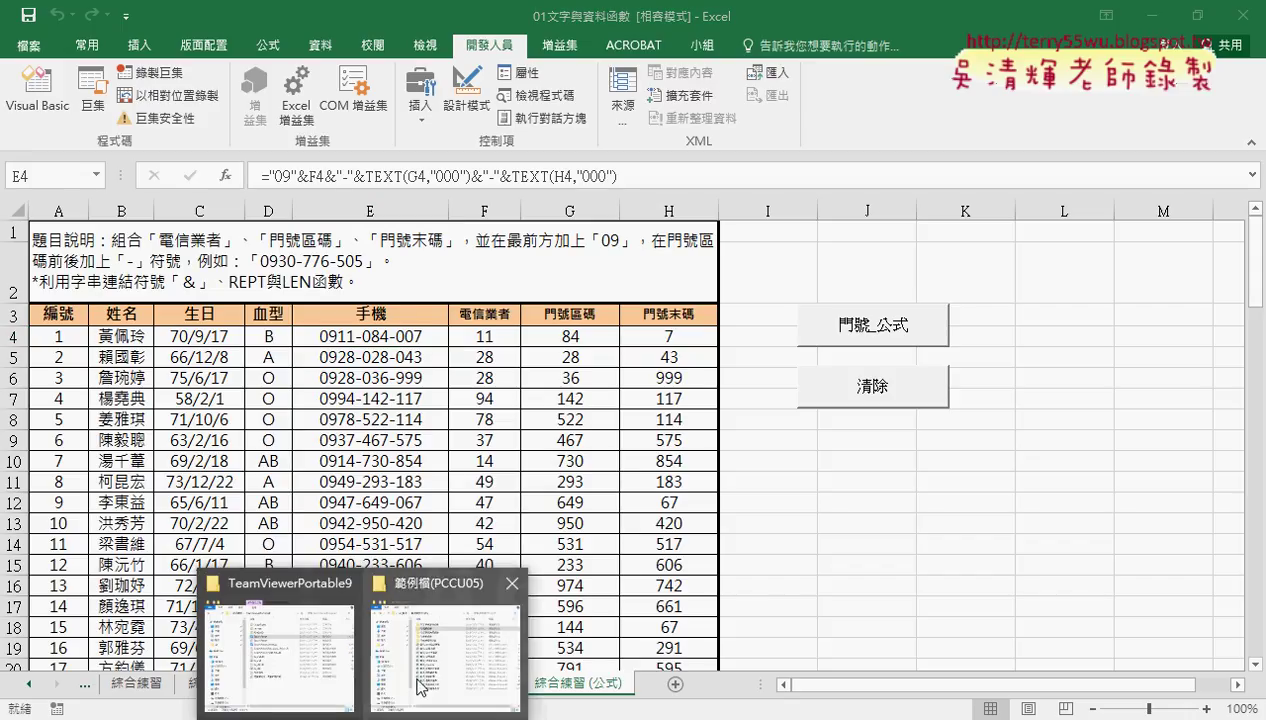
# Browse into the 01文字與資料函數 examples folder and open the 151擷取括弧中字串 workbook.
pyautogui.click(421, 658)
pyautogui.doubleClick(527, 212)
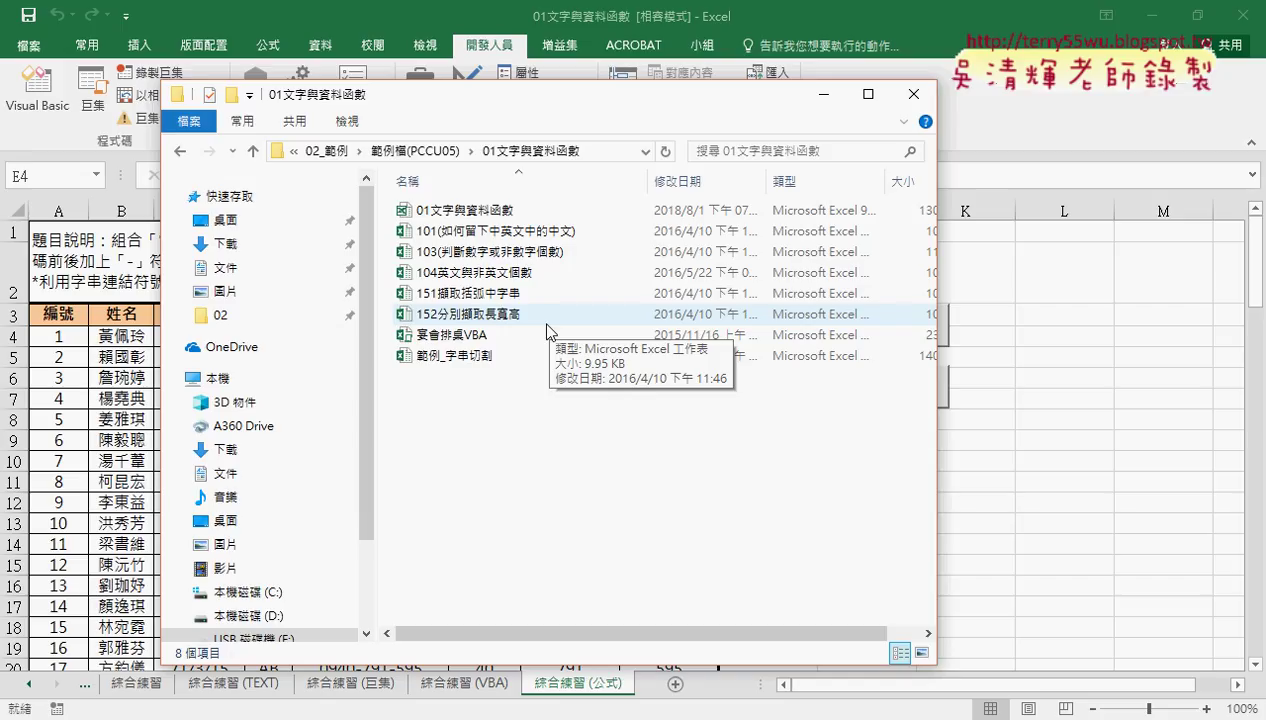
pyautogui.click(476, 298)
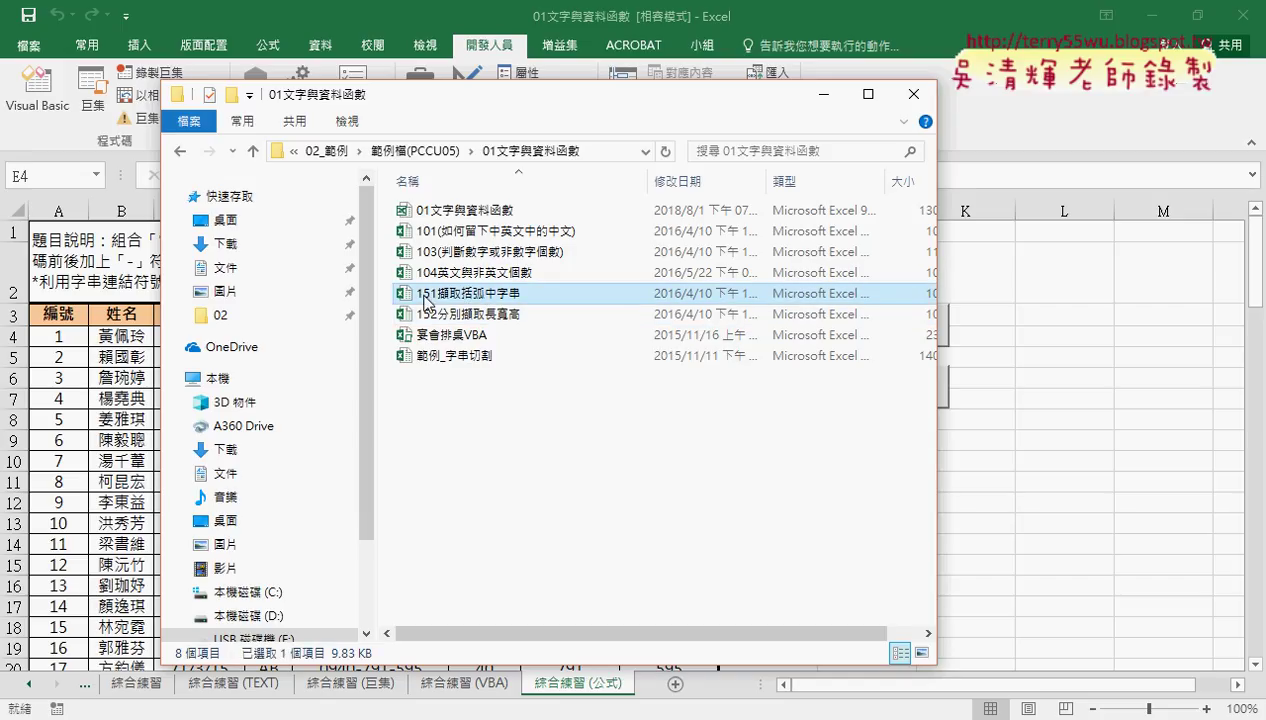
pyautogui.doubleClick(477, 298)
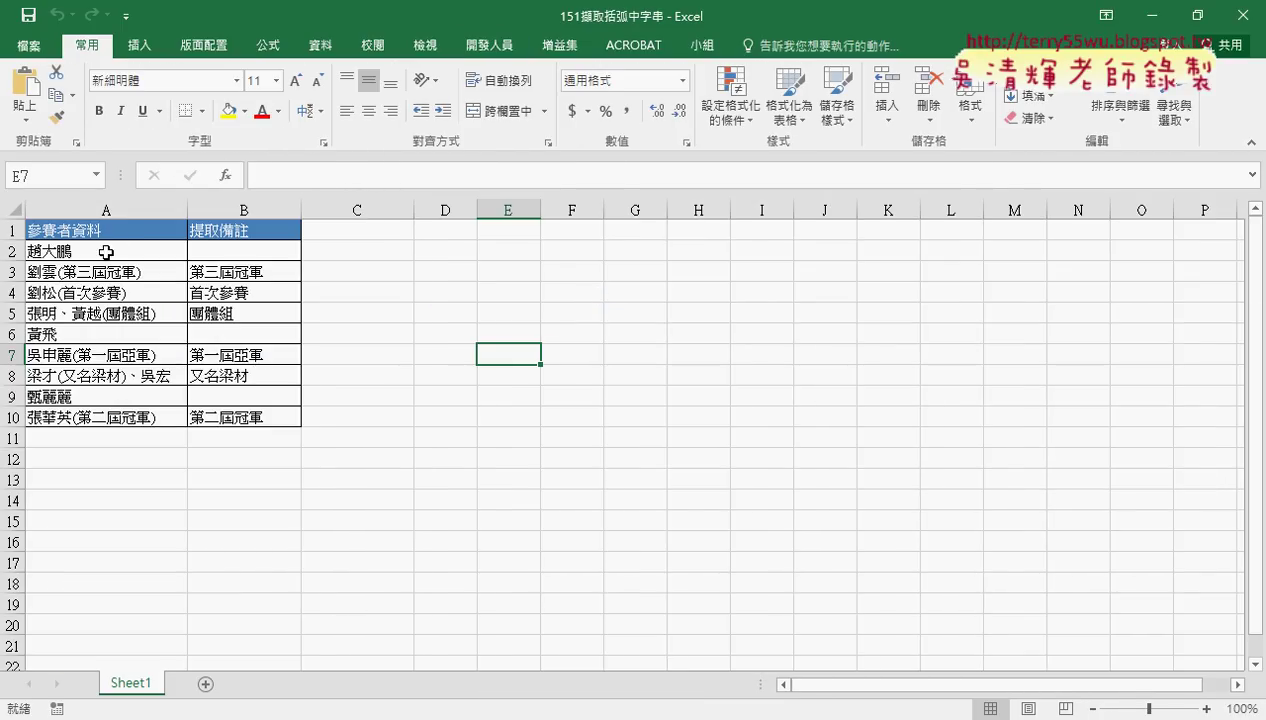
pyautogui.moveTo(105, 252); pyautogui.dragTo(103, 417)
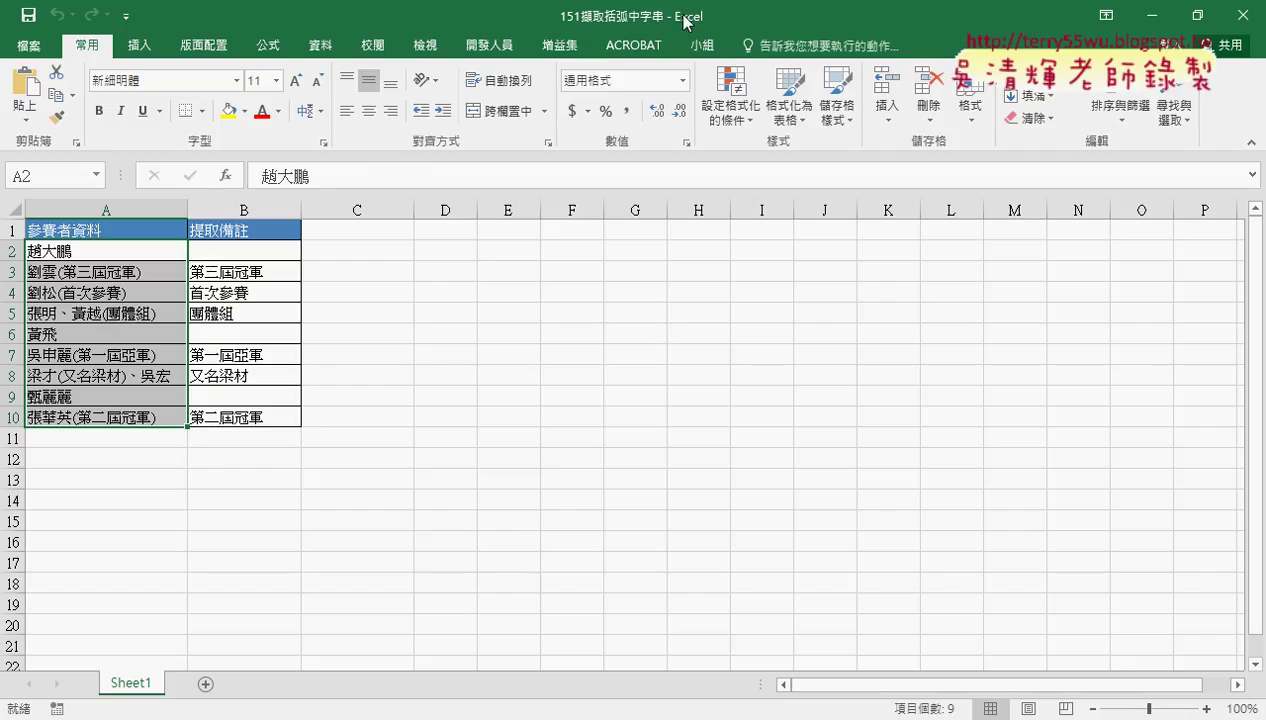
pyautogui.click(97, 252)
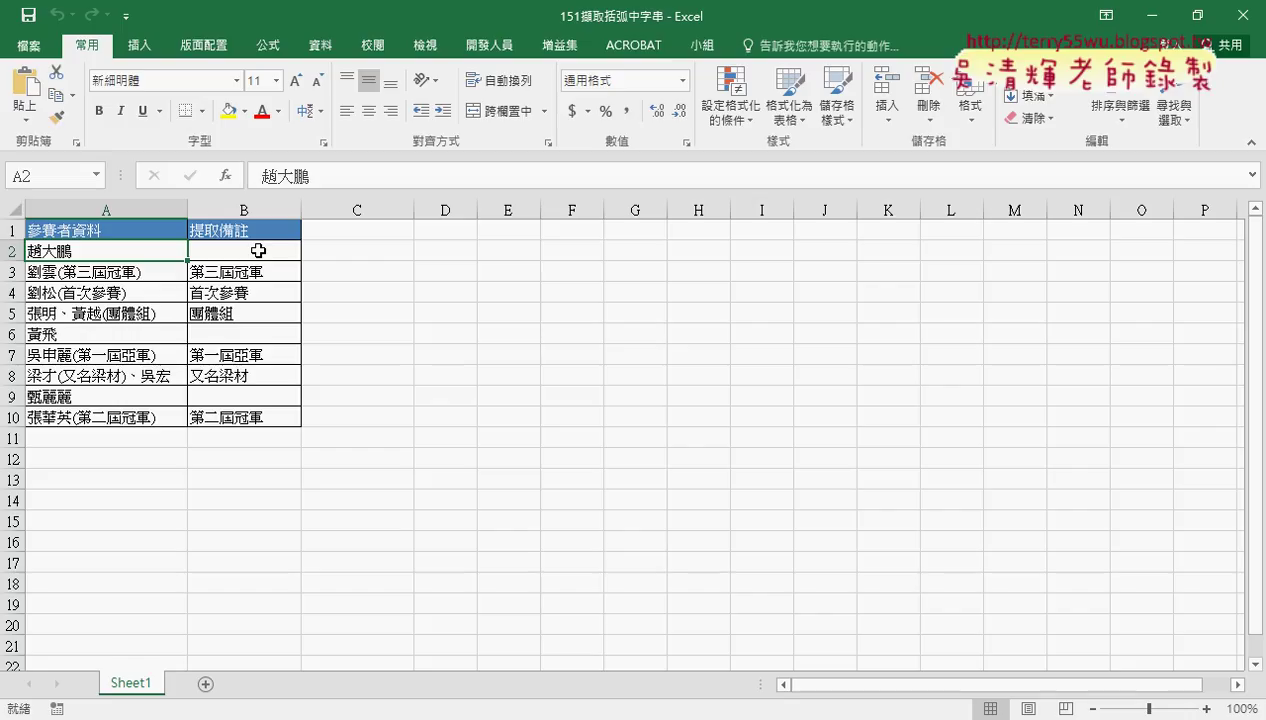
pyautogui.moveTo(260, 452)
pyautogui.mouseDown()
pyautogui.moveTo(188, 352)
pyautogui.moveTo(319, 296)
pyautogui.moveTo(258, 450)
pyautogui.mouseUp()
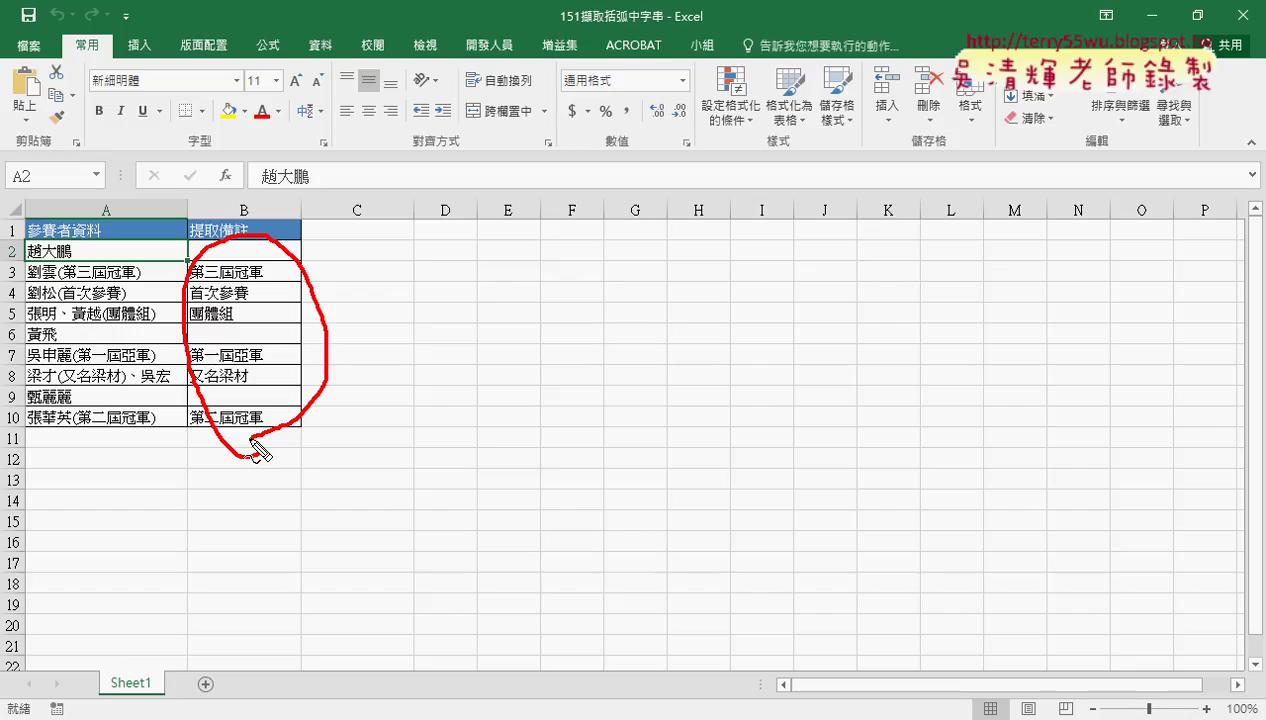
pyautogui.press('Escape')
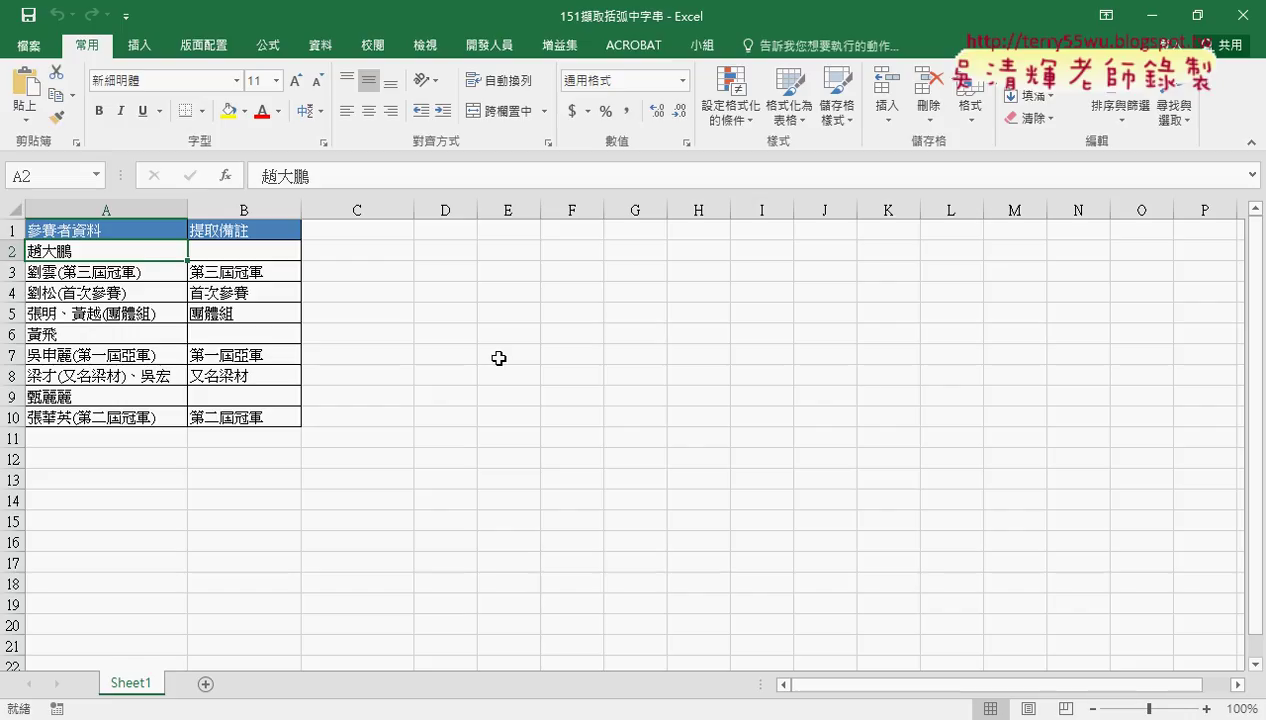
# Review the IFERROR extraction formulas in B2 and B3, then open the 152分別擷取長寬高 workbook.
pyautogui.click(263, 254)
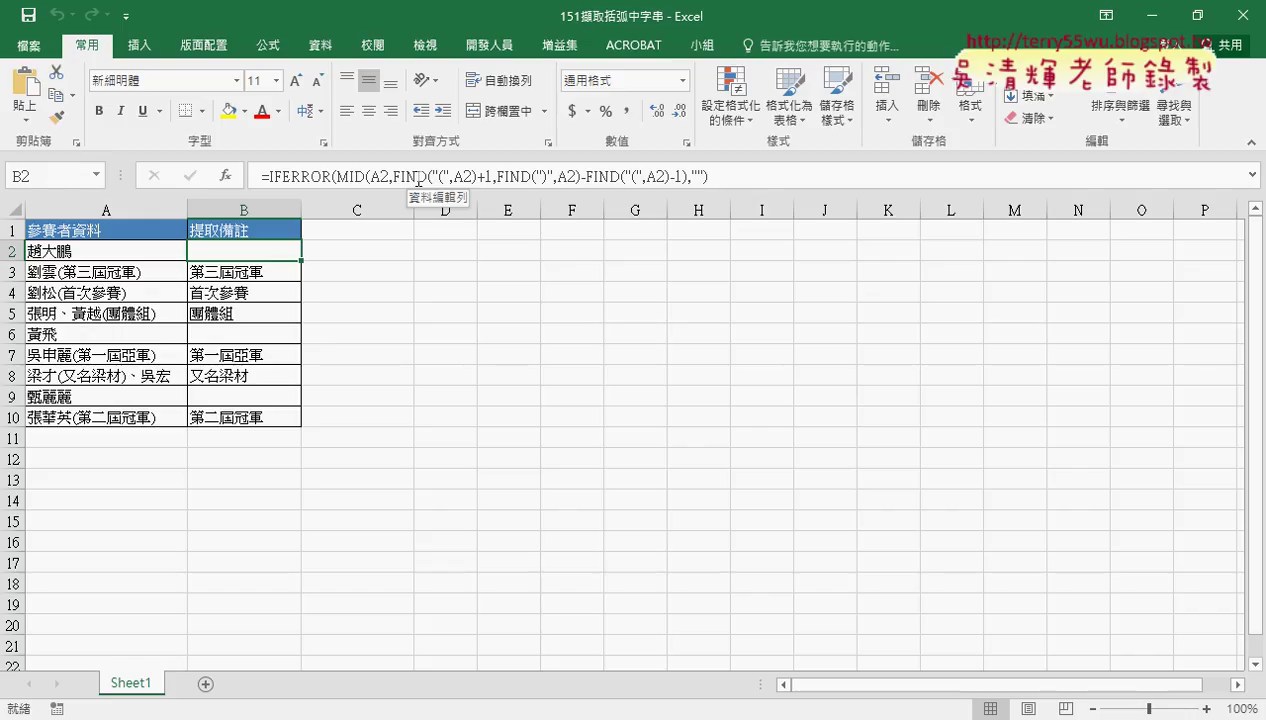
pyautogui.click(230, 282)
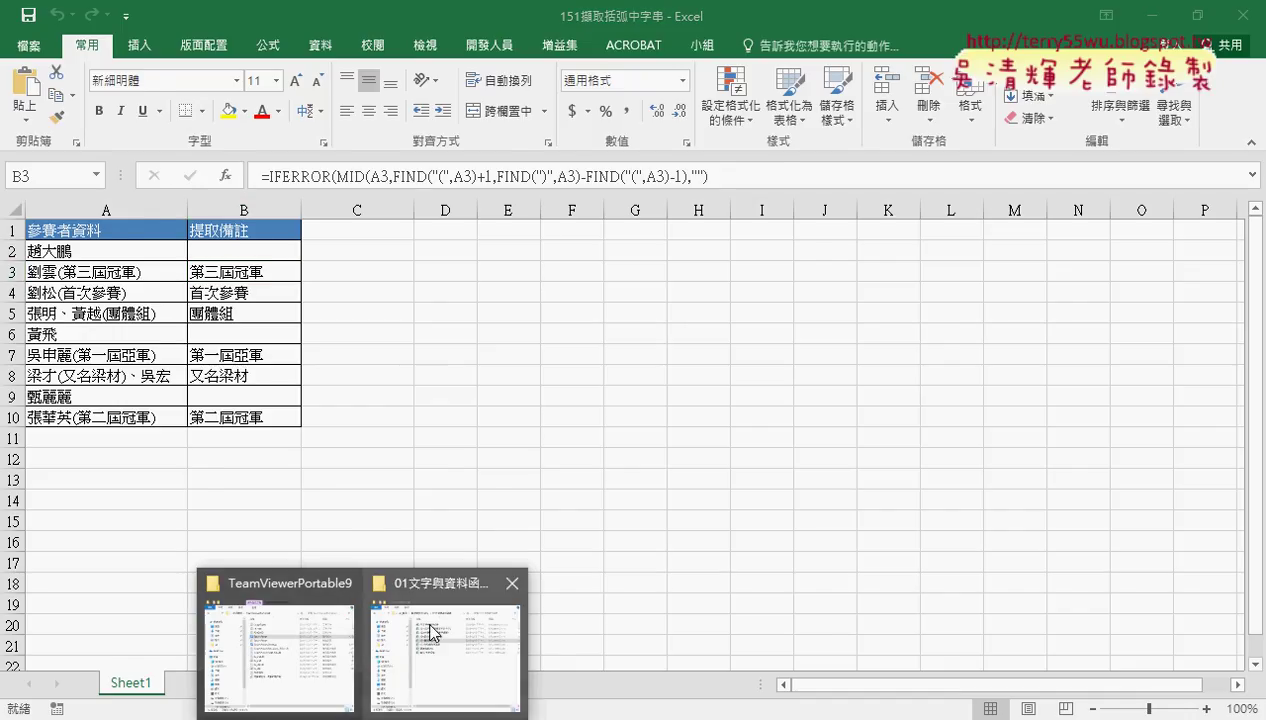
pyautogui.click(425, 615)
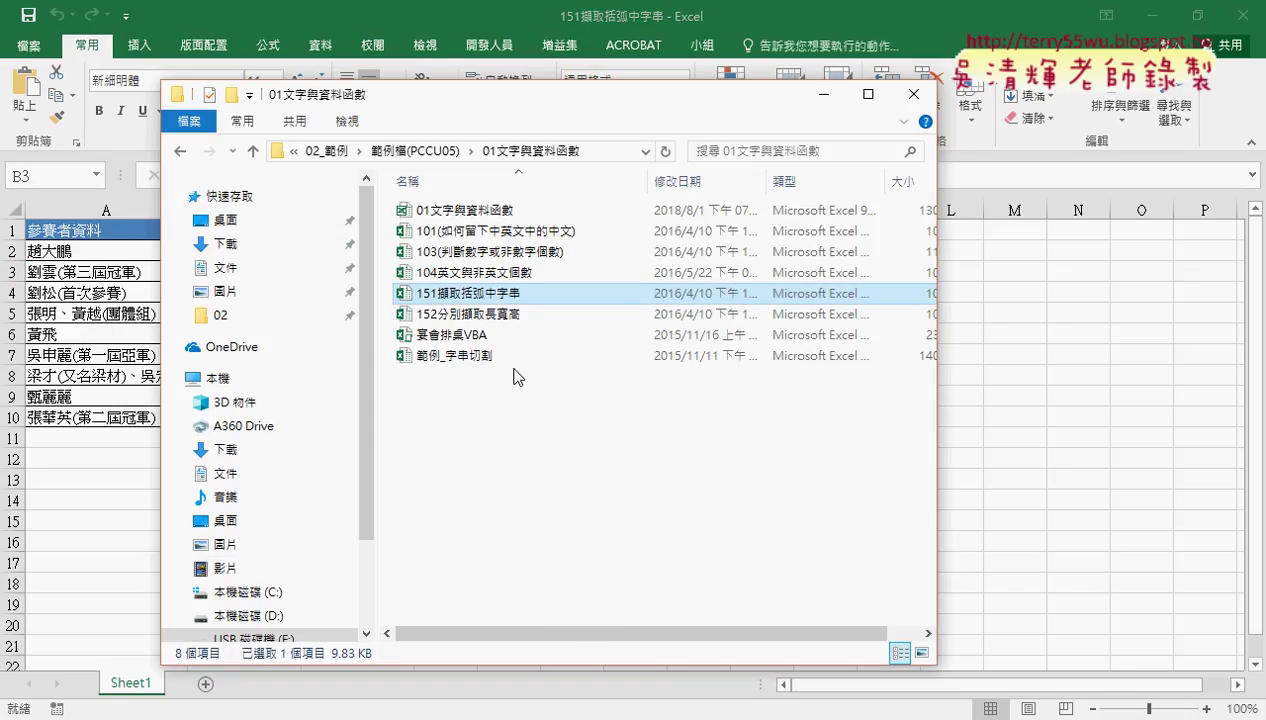
pyautogui.doubleClick(490, 314)
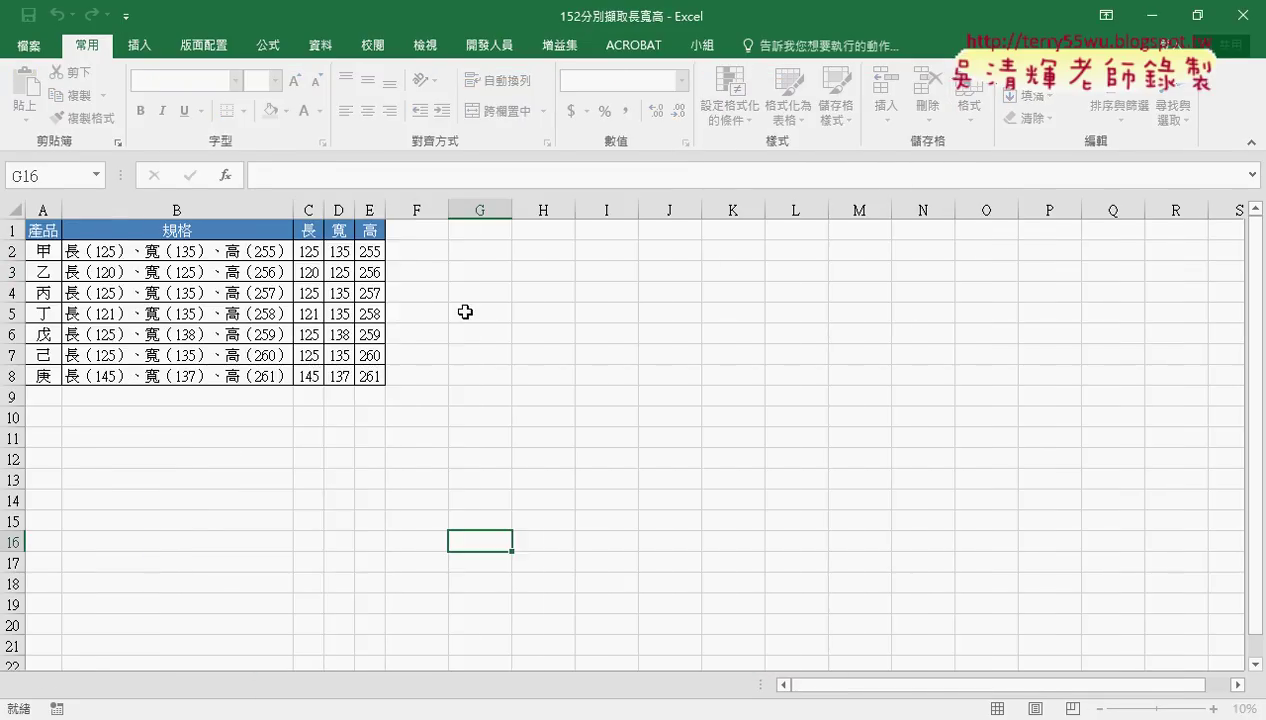
pyautogui.click(170, 248)
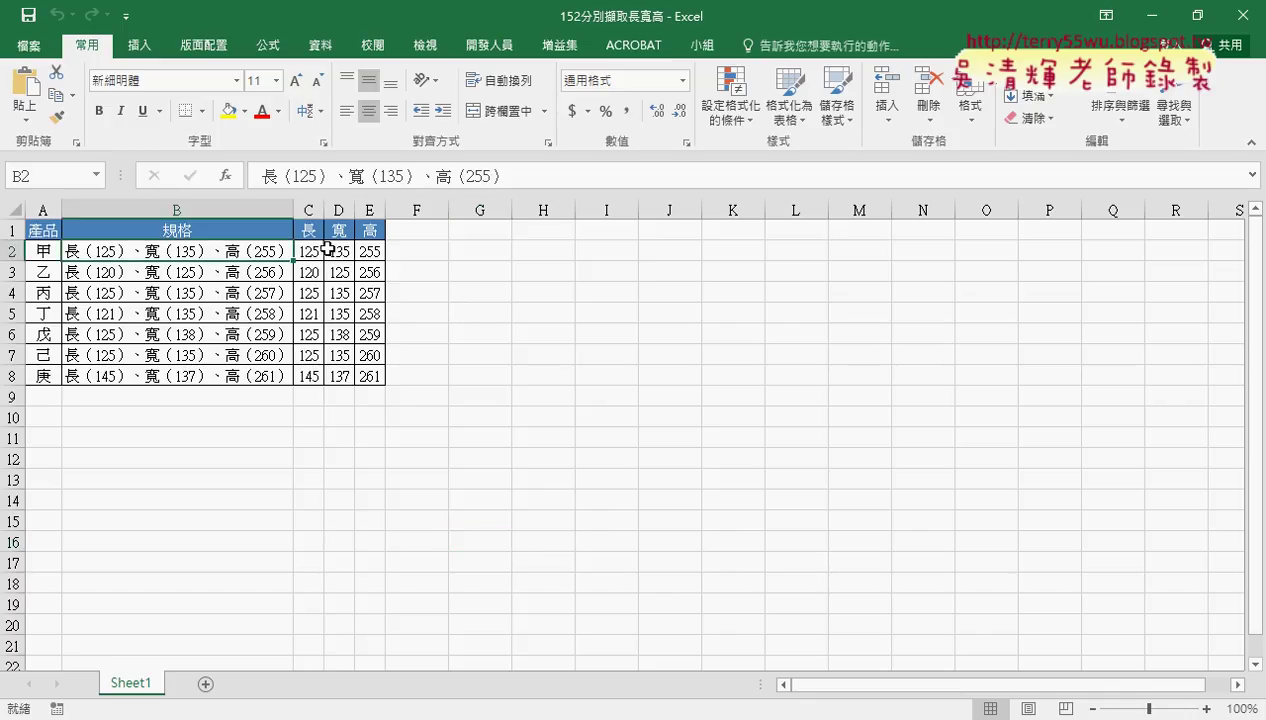
# Close the 152分別擷取長寬高 workbook, discarding its changes.
pyautogui.click(1243, 15)
pyautogui.click(632, 392)
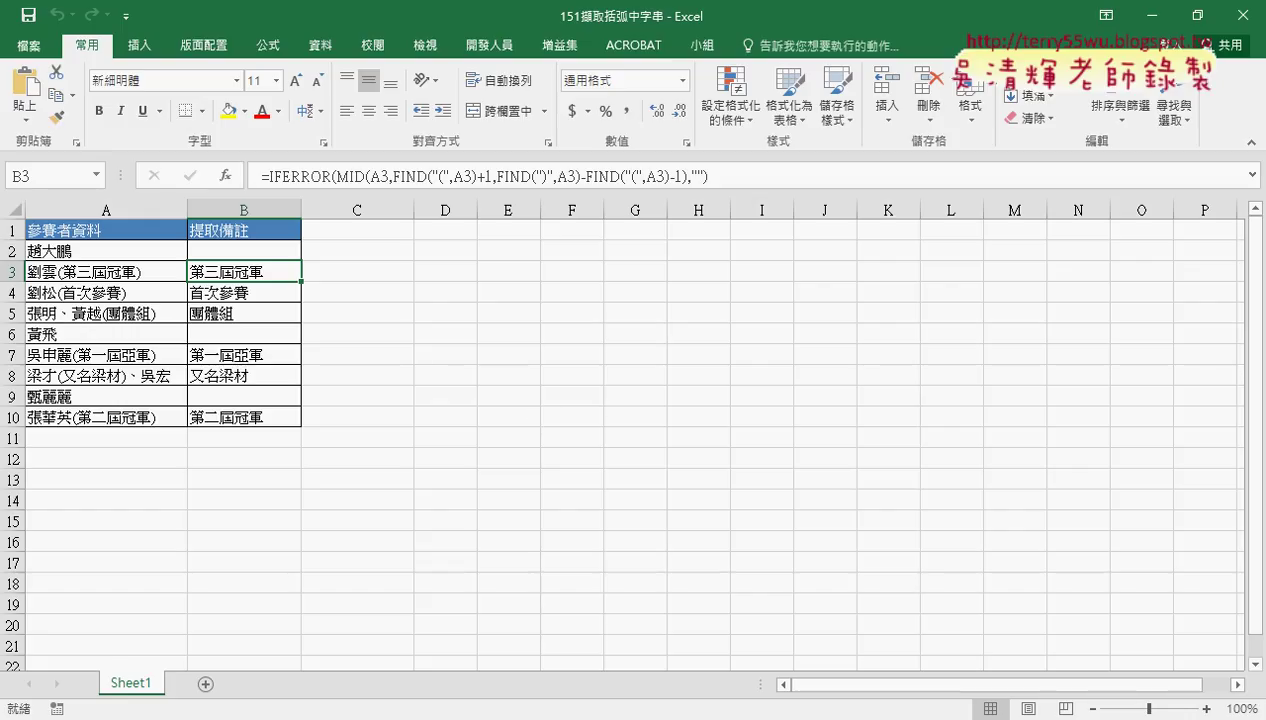
# Return to Module1 in the VBA editor and place the caret inside Sub 清除.
pyautogui.click(557, 658)
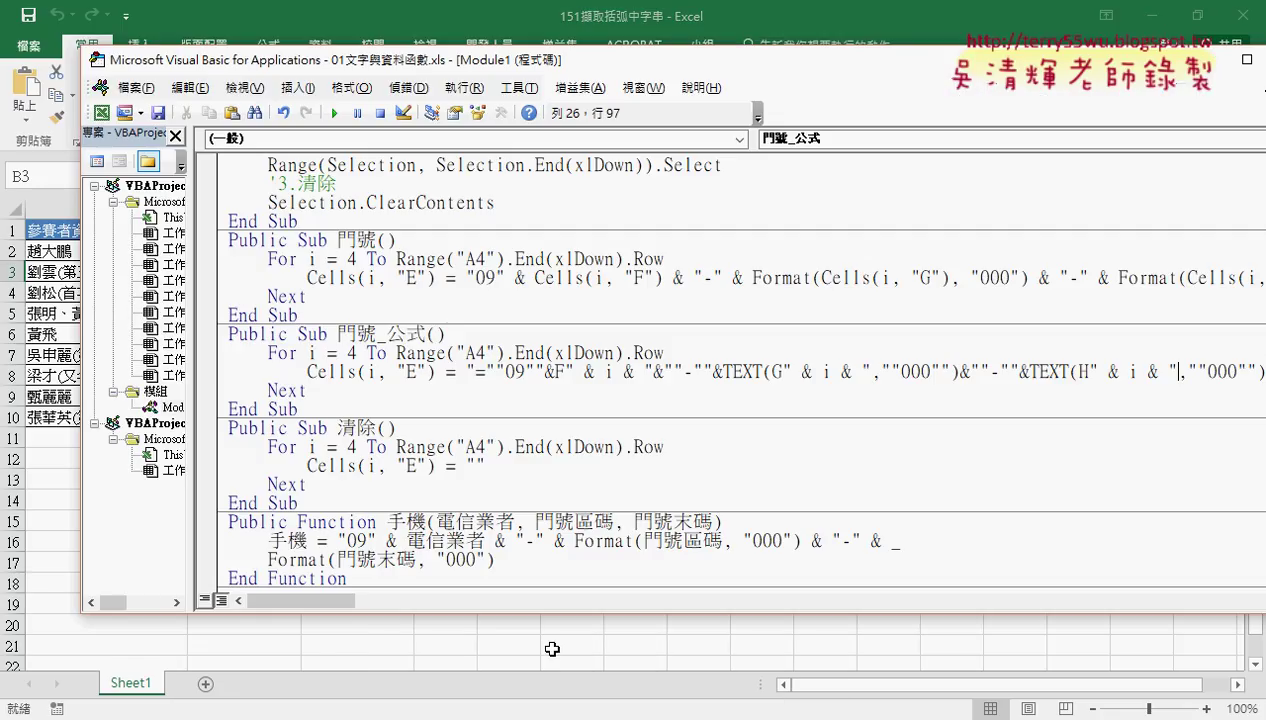
pyautogui.click(607, 437)
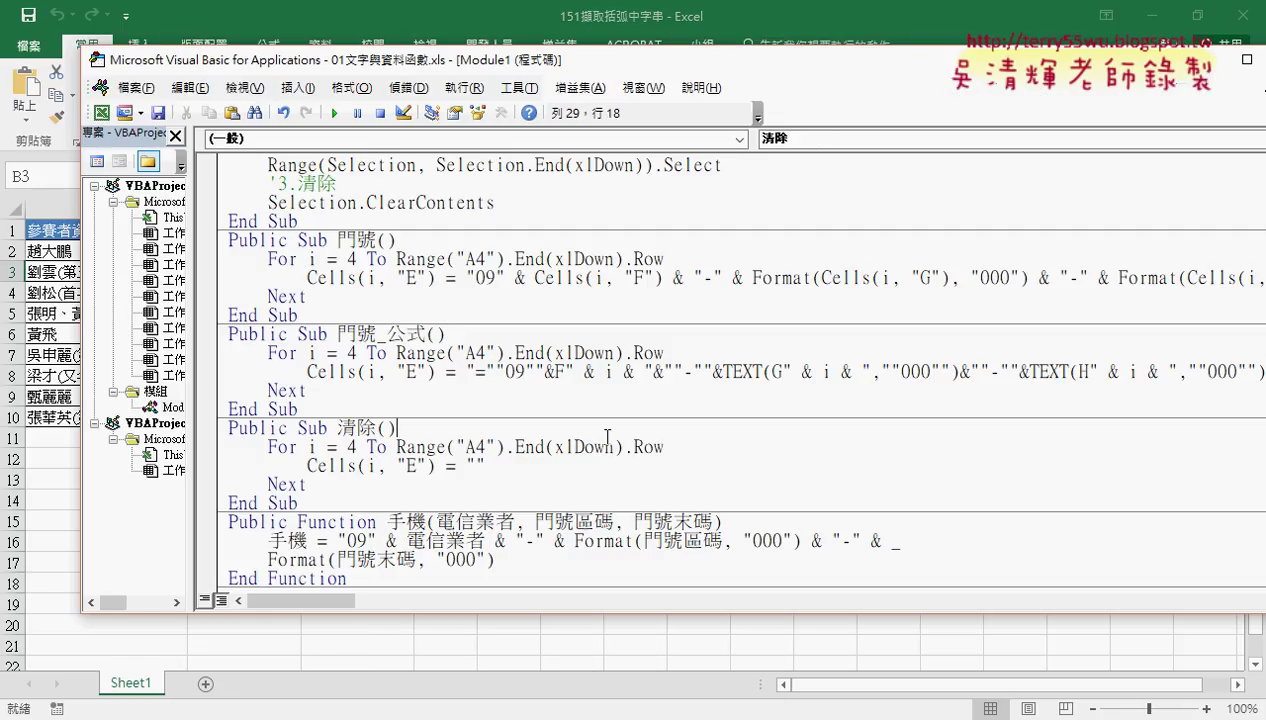